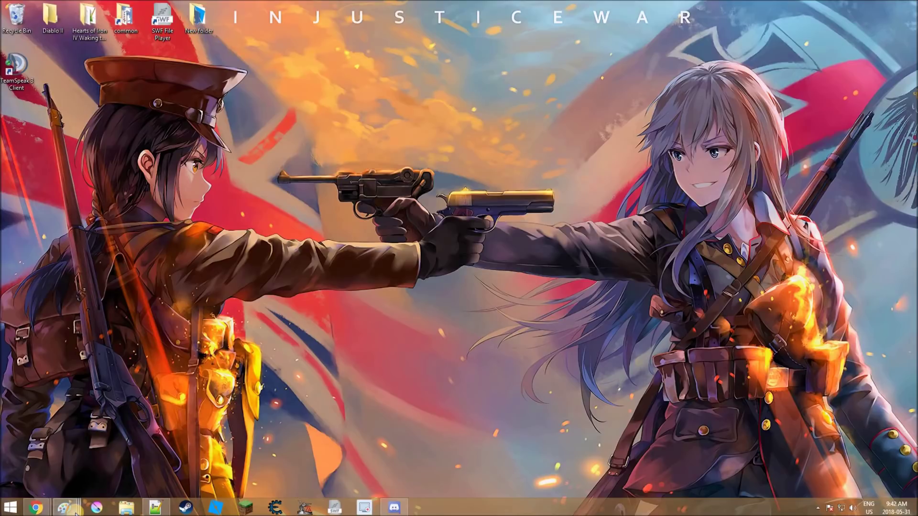
Step: In Chrome, close the YouTube tab and open the 'Krita Desktop | Krita' search result
mouse_move(65, 508)
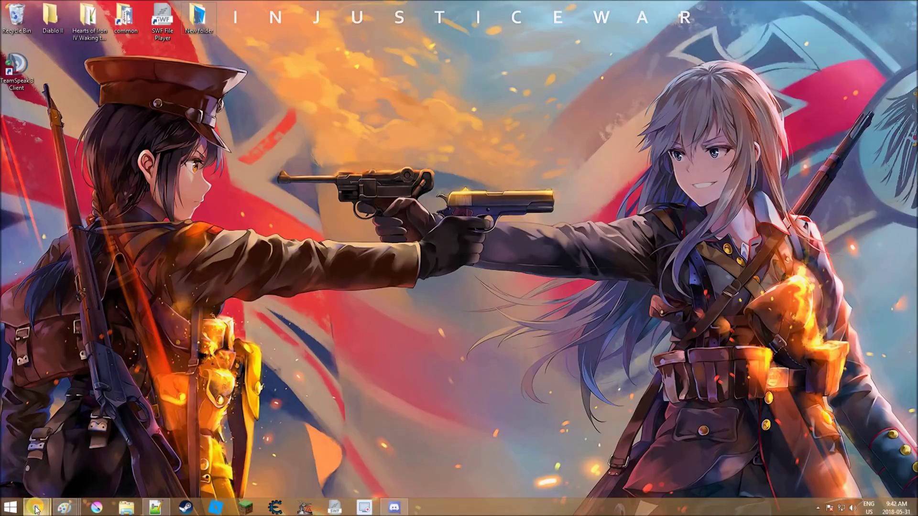
mouse_move(36, 508)
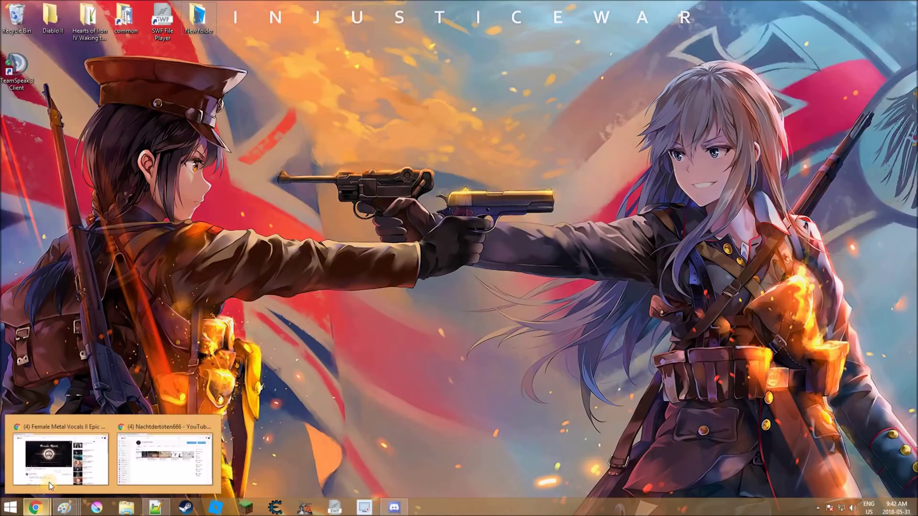
click(161, 469)
click(34, 5)
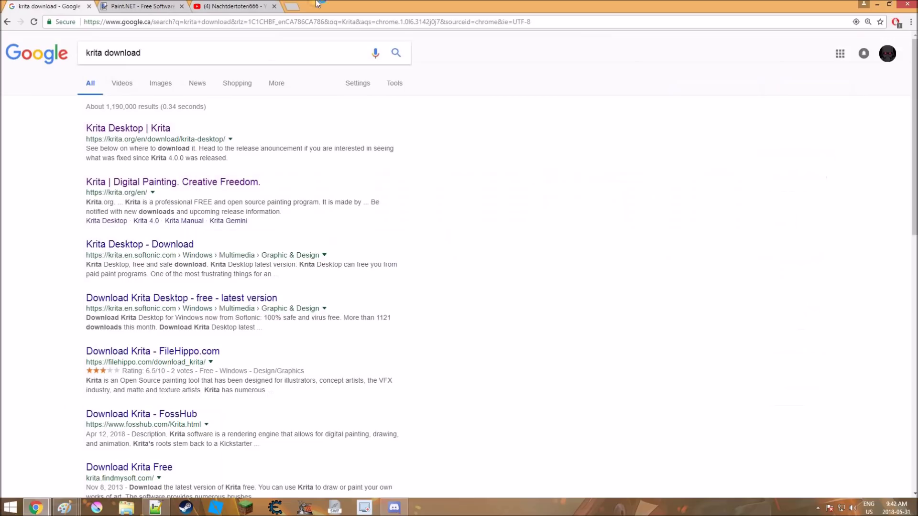
click(274, 6)
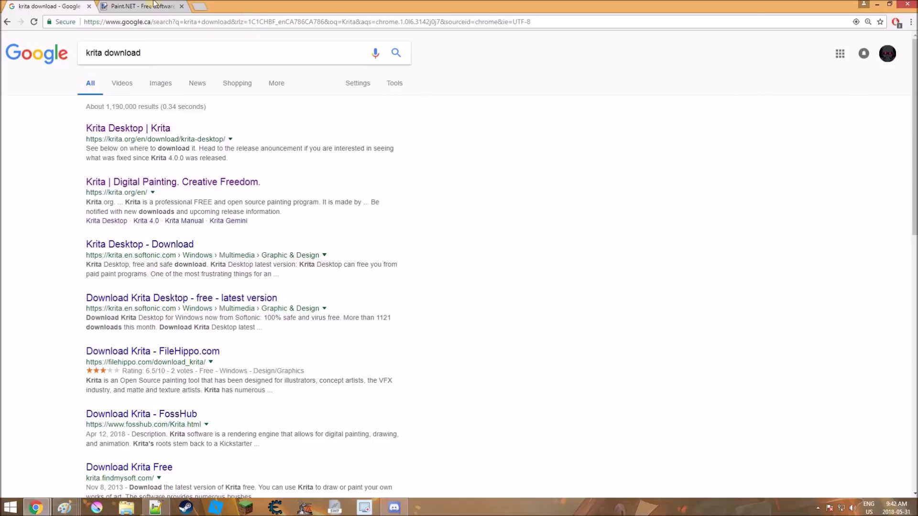
click(134, 126)
click(144, 6)
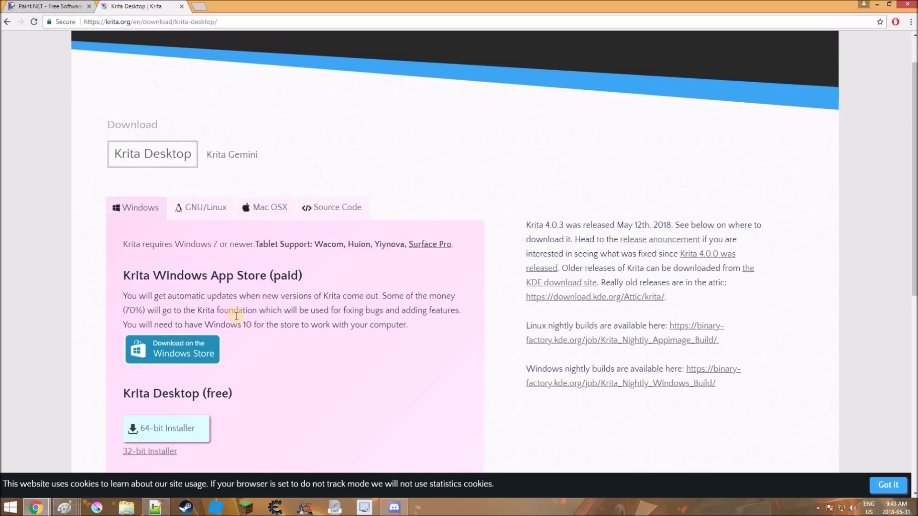
Step: Look over the Krita Windows installer options, then minimize Chrome
scroll(236, 316, down, 3)
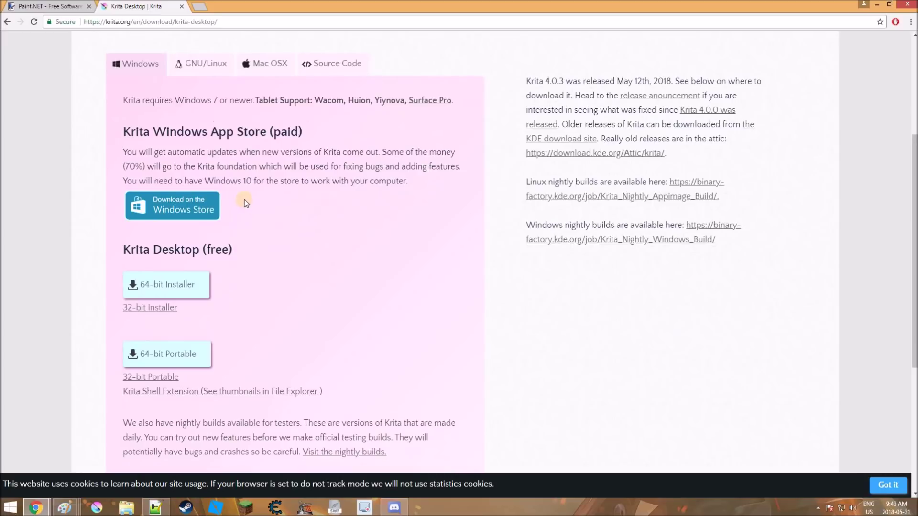
scroll(249, 198, up, 4)
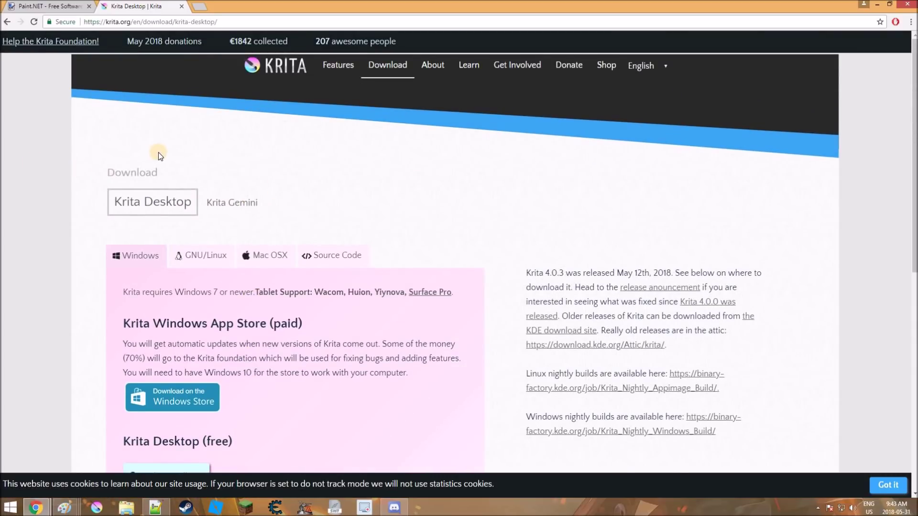
click(877, 4)
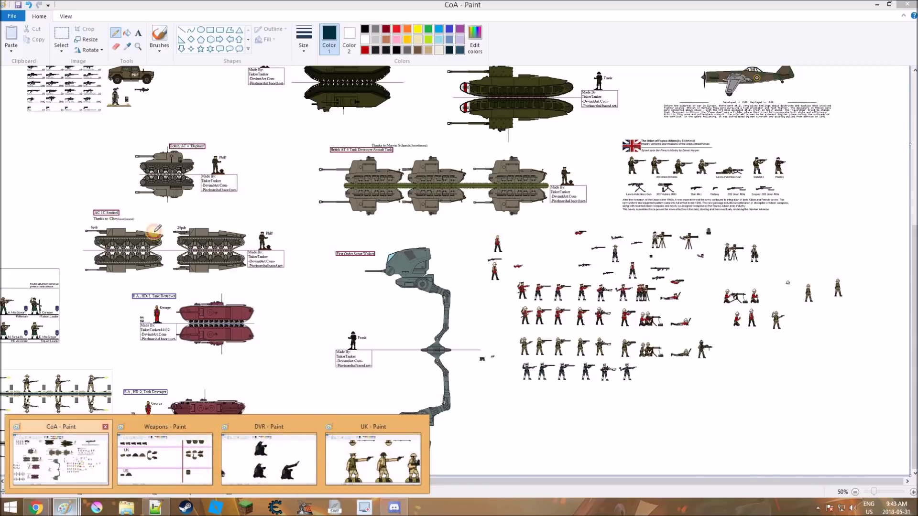
Step: Bring up the CoA sprite sheet and magnify a blank patch of canvas to 700%
click(82, 468)
click(139, 46)
click(167, 106)
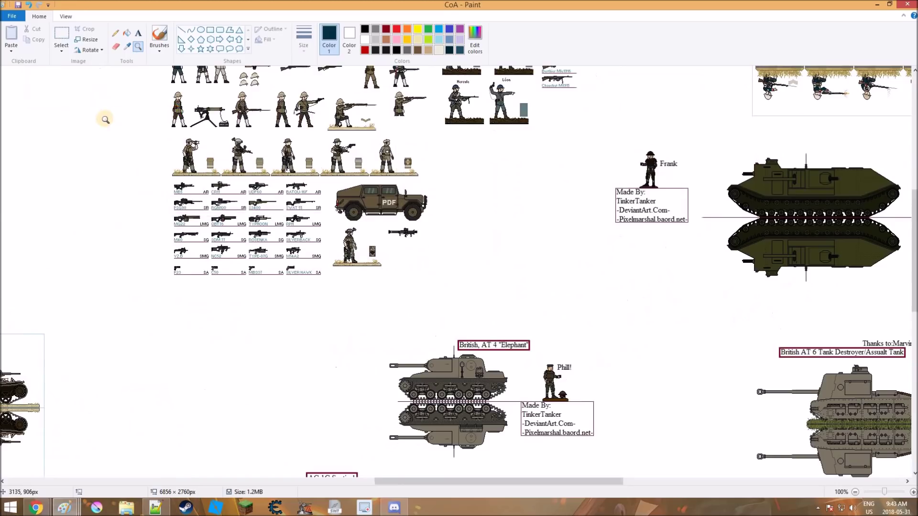
right_click(98, 116)
click(191, 143)
click(296, 161)
click(270, 125)
click(270, 125)
click(271, 124)
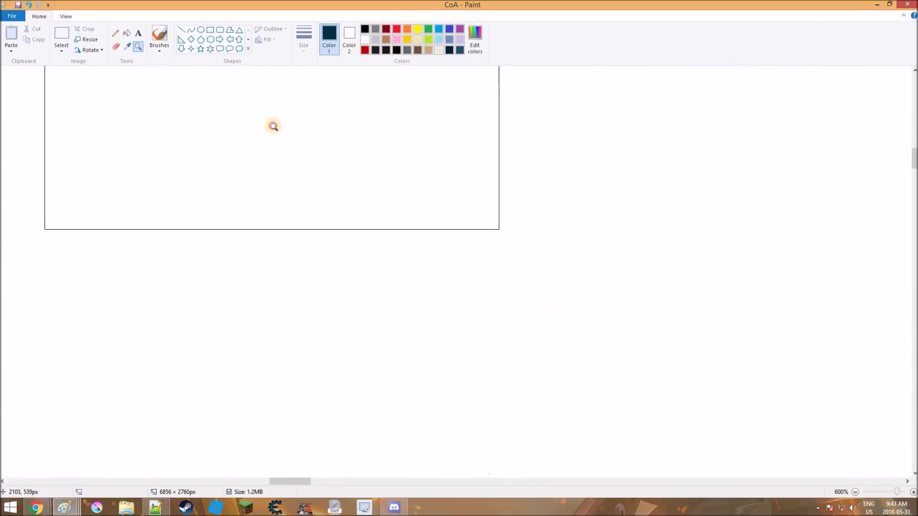
click(271, 125)
click(271, 124)
Step: Draw test dots and a line with the Pencil at the third stroke width, then undo them
click(115, 33)
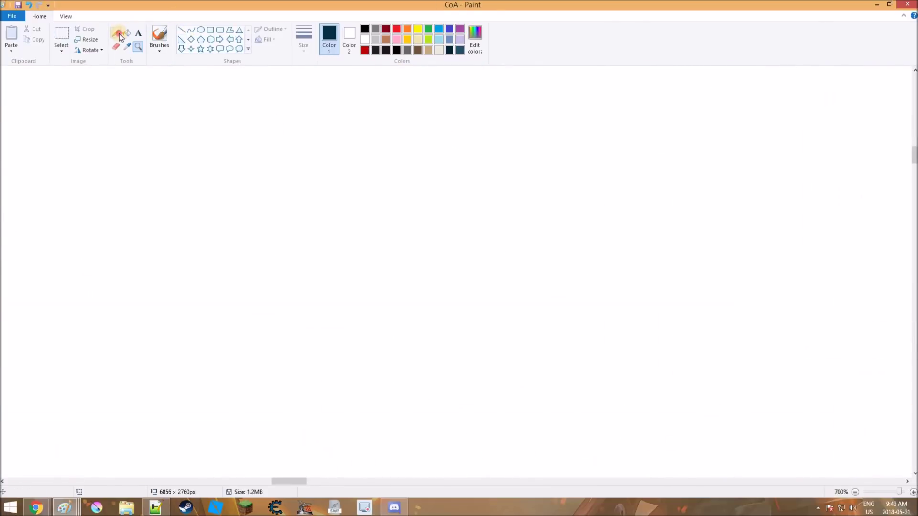
click(303, 38)
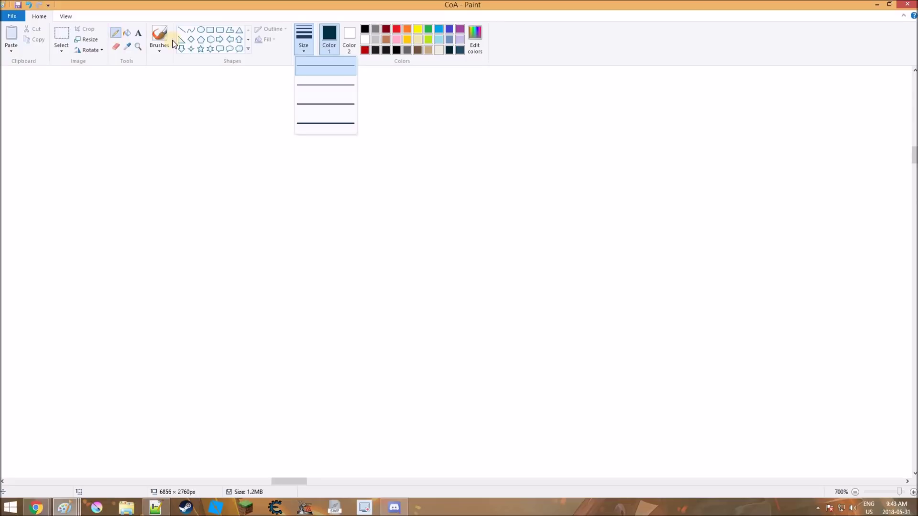
click(300, 106)
click(305, 107)
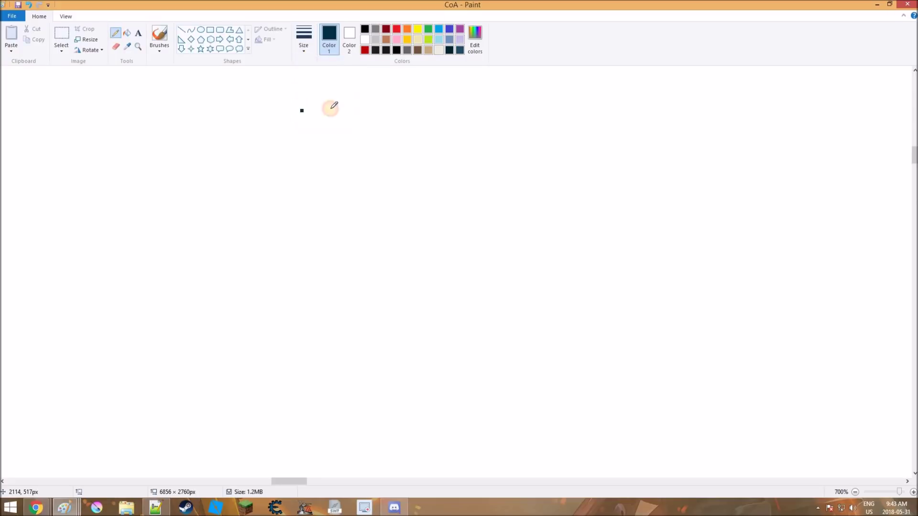
drag(305, 107, 331, 108)
key(ctrl+z)
click(336, 110)
key(ctrl+z)
key(ctrl+z)
Step: Try a rectangular selection on the canvas, then clear it
click(62, 48)
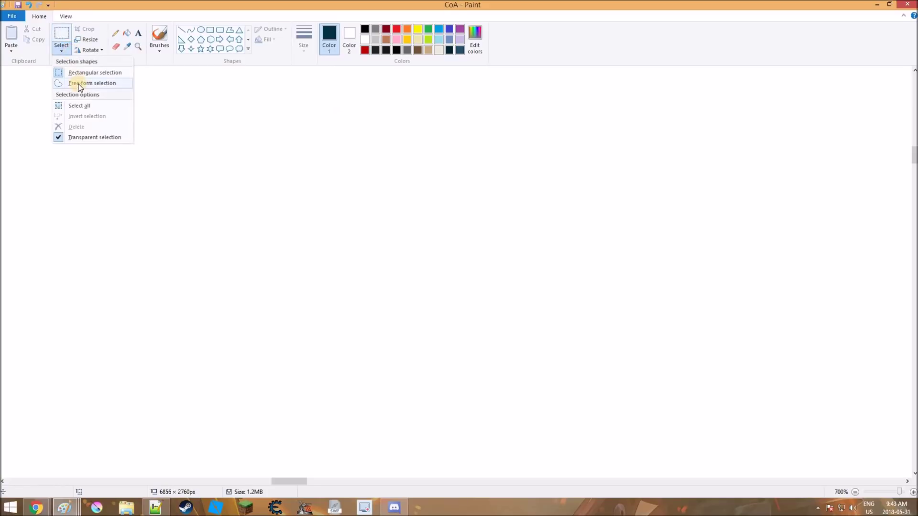
click(77, 75)
drag(85, 89, 431, 279)
click(592, 224)
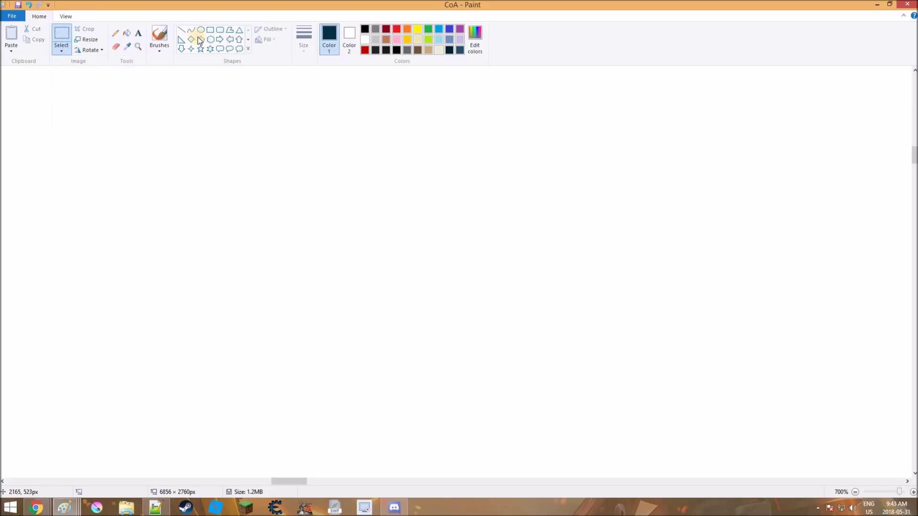
Step: Try the Oval, Line and Airbrush tools with an undone spray stroke, then return to Pencil
click(201, 30)
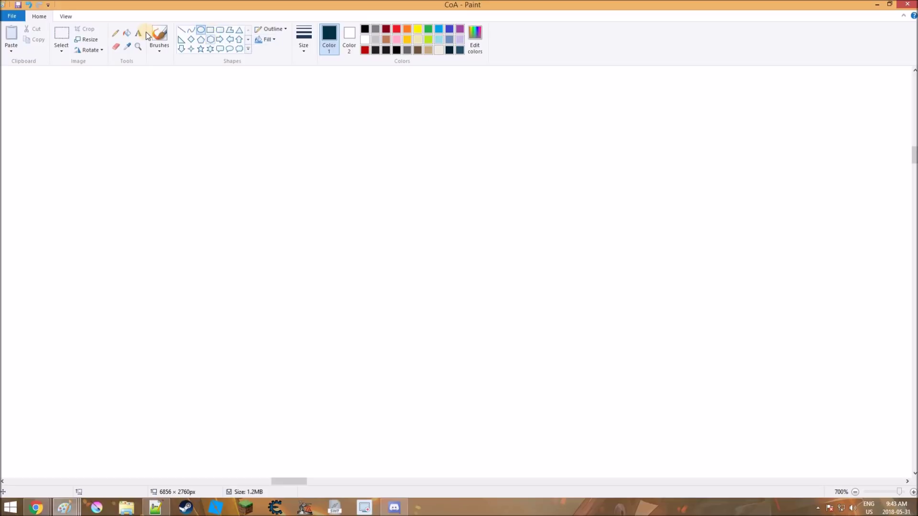
click(184, 31)
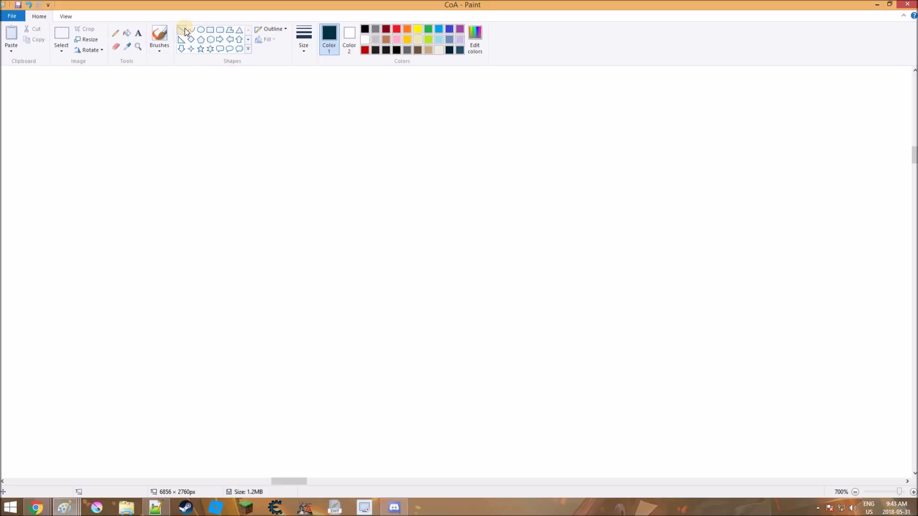
click(157, 44)
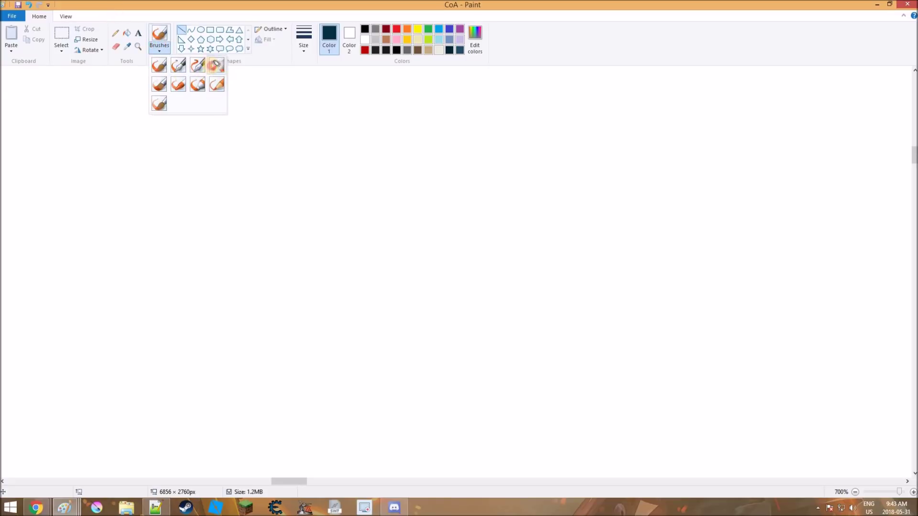
click(216, 65)
mouse_move(229, 122)
mouse_down()
mouse_move(460, 201)
mouse_move(463, 212)
mouse_up()
click(26, 6)
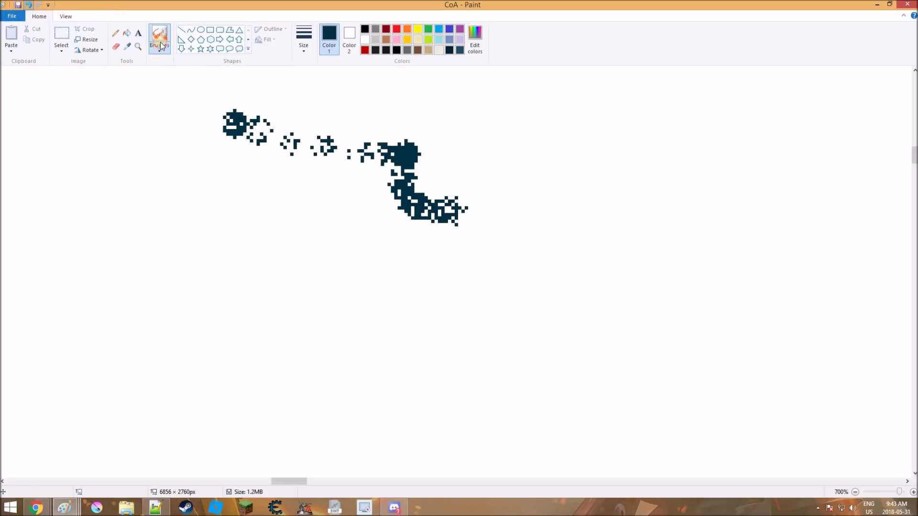
click(162, 47)
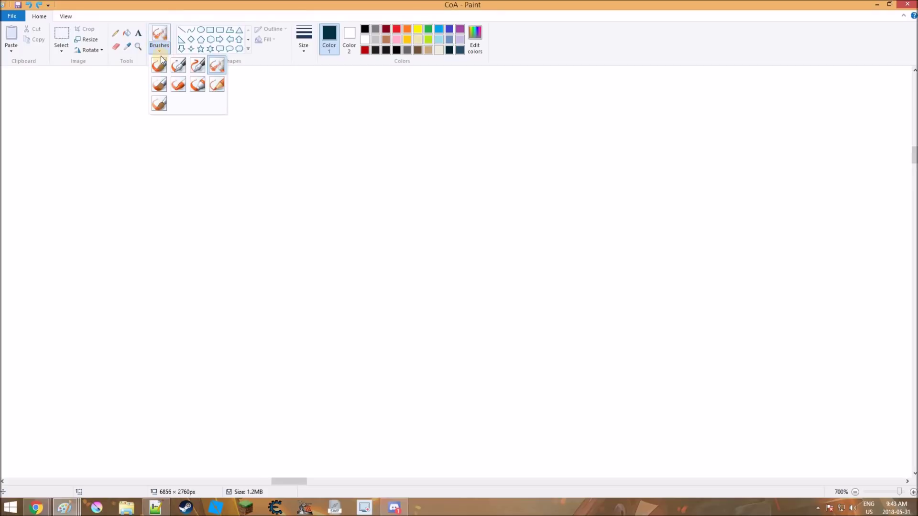
click(118, 36)
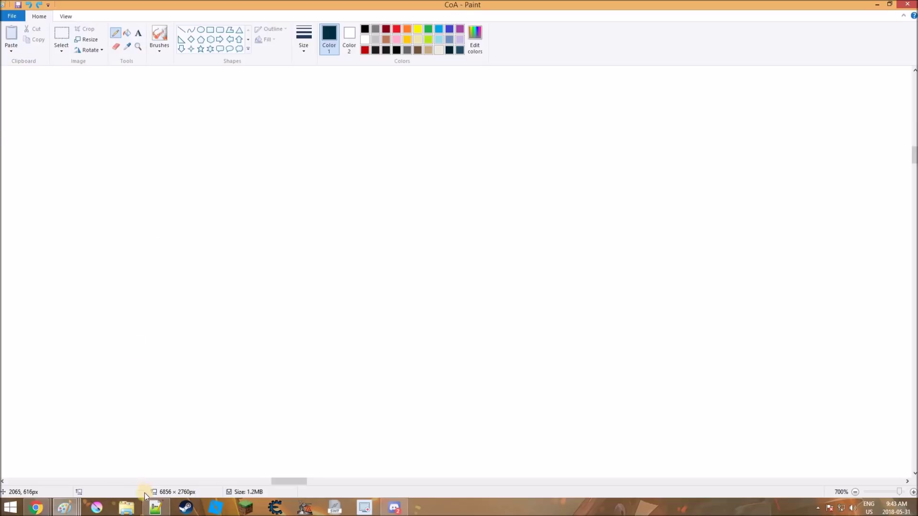
Step: Return from Notepad++ to Paint and zoom out over the whole CoA sheet, back to 100%
click(153, 509)
click(154, 508)
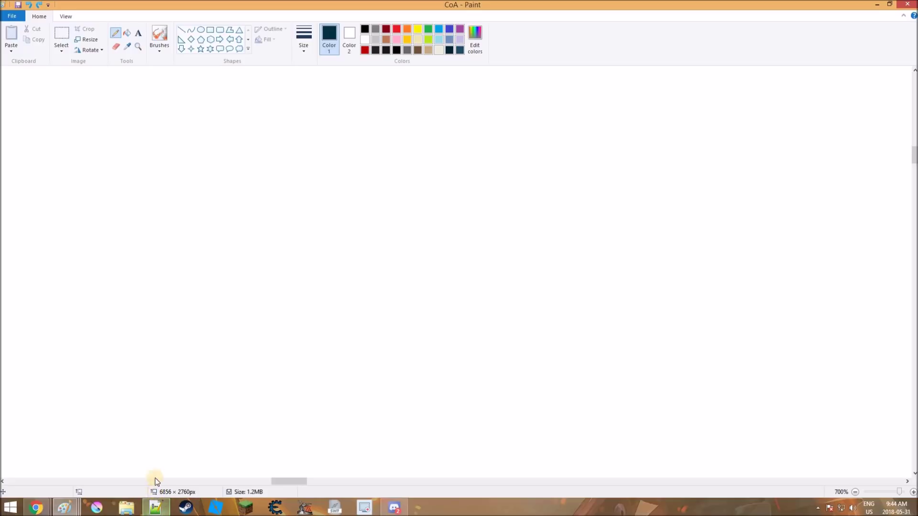
scroll(153, 370, up, 10)
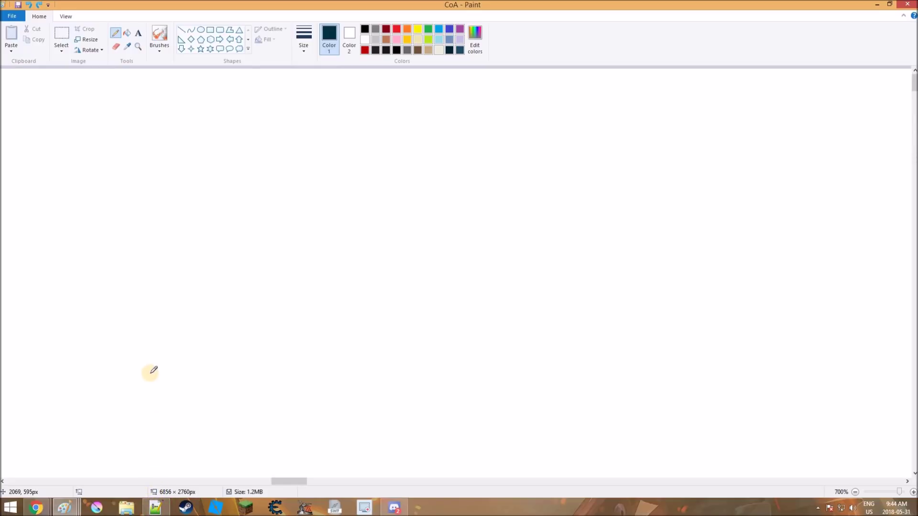
click(139, 46)
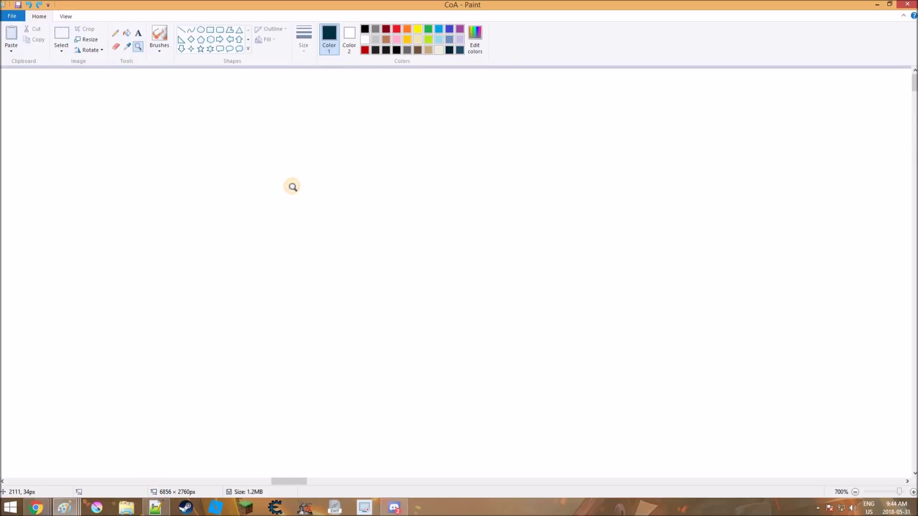
right_click(292, 186)
right_click(292, 186)
right_click(178, 150)
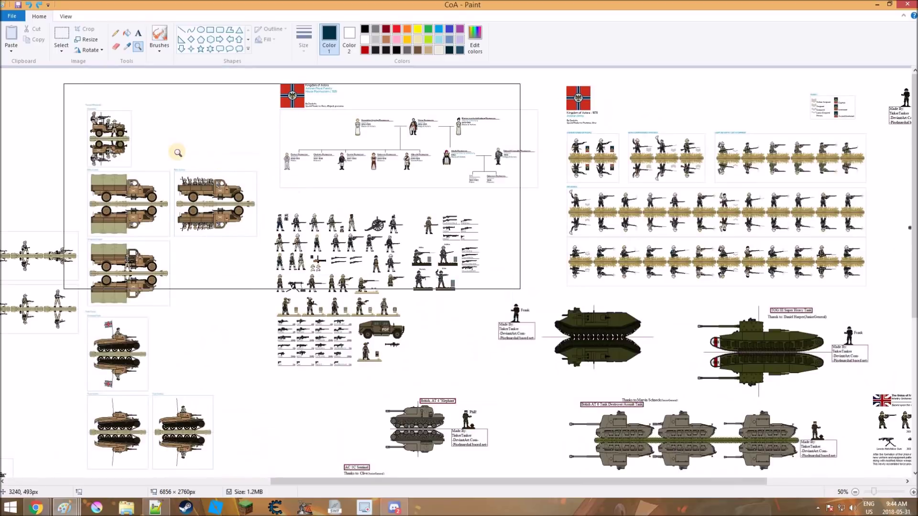
click(172, 149)
Step: Zoom to 600% above Troop (Mounted), then zoom out to bring the jeep into view
click(215, 140)
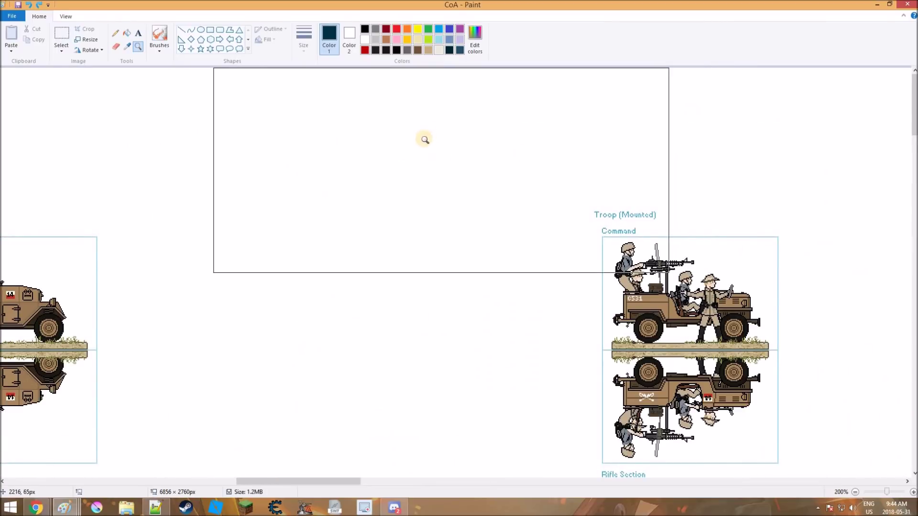
click(357, 105)
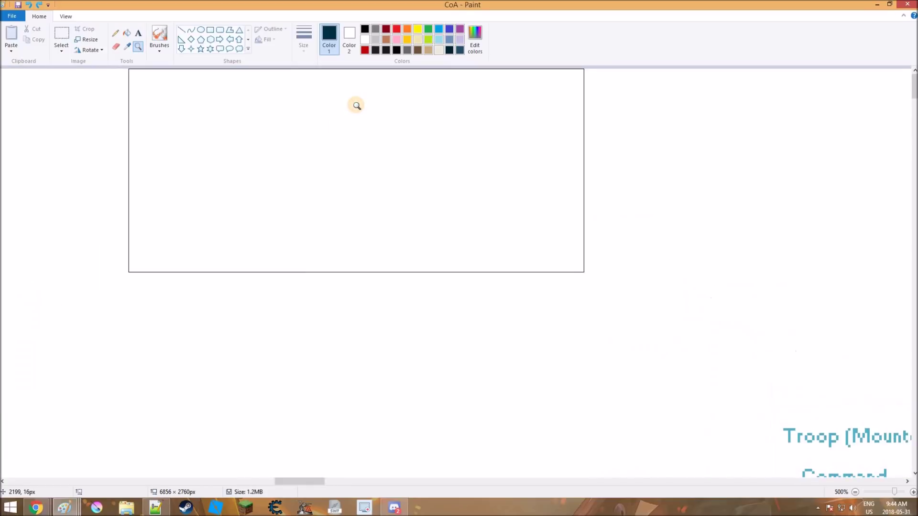
scroll(357, 106, right, 2)
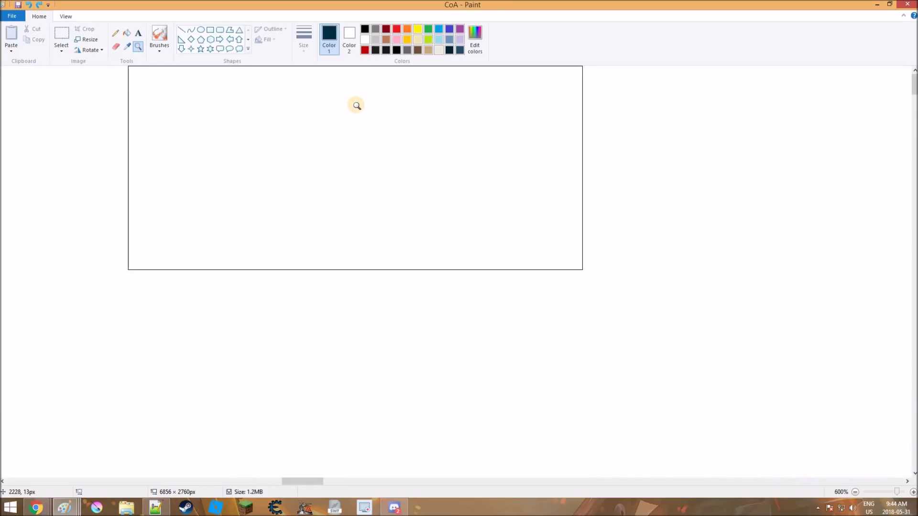
click(356, 106)
right_click(173, 125)
right_click(174, 126)
right_click(174, 126)
right_click(175, 126)
right_click(174, 124)
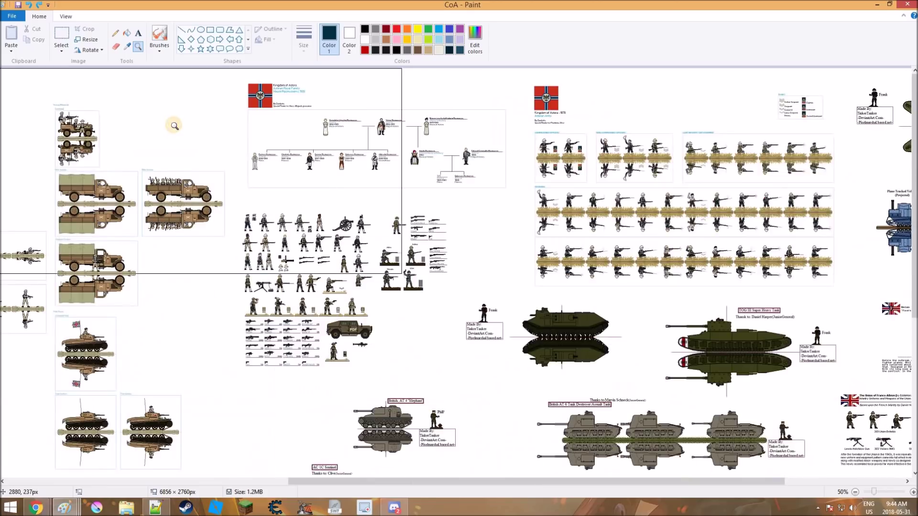
Step: Zoom in on the Cavalry Company header and Command Vehicle sprite, then bring Notepad++ forward
click(74, 118)
click(74, 118)
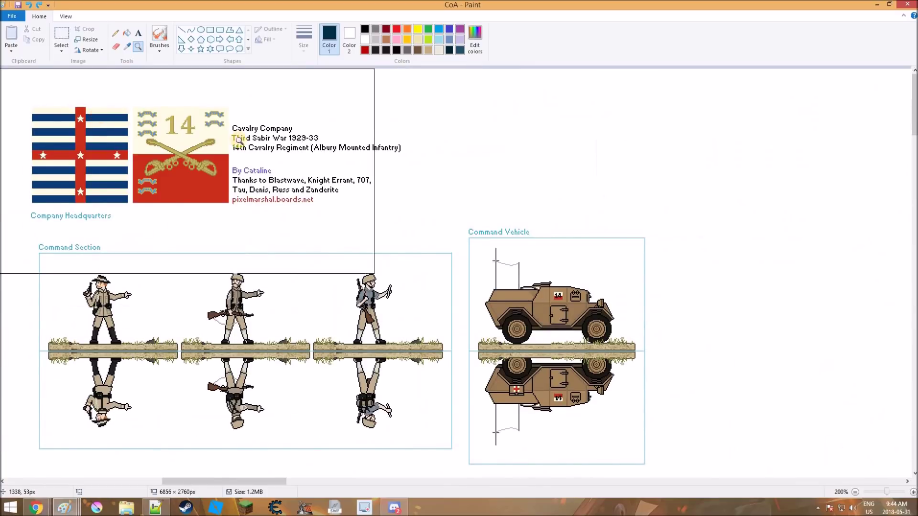
click(538, 152)
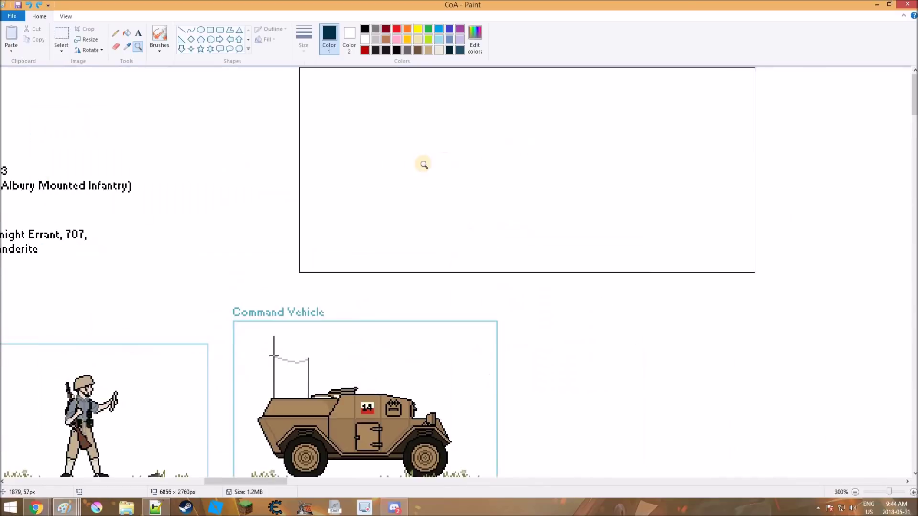
click(367, 175)
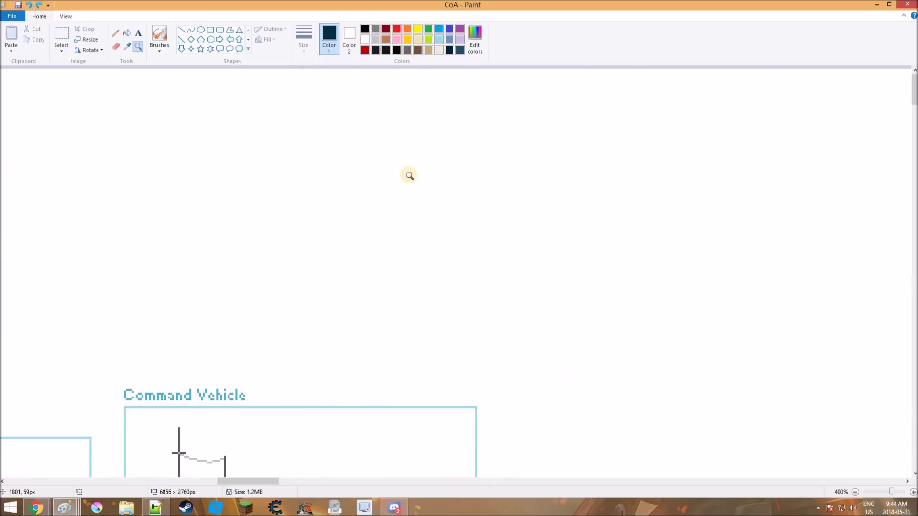
click(408, 173)
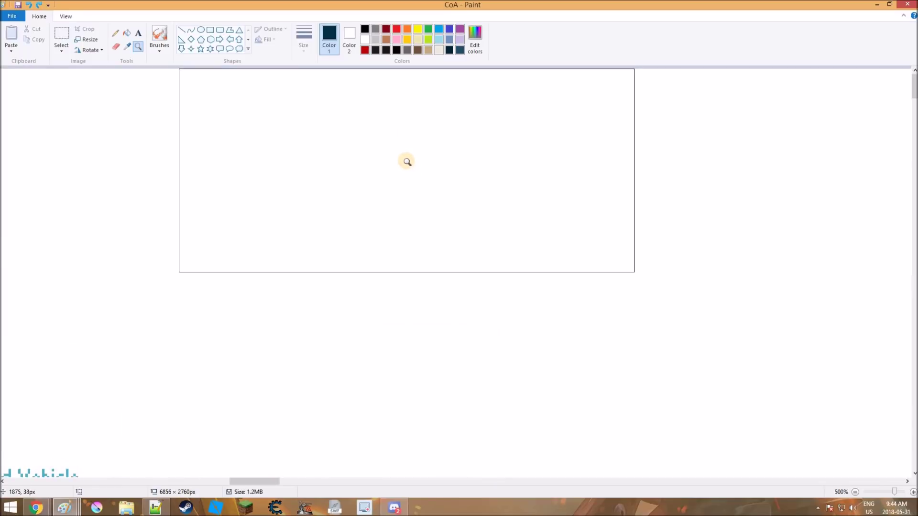
right_click(407, 161)
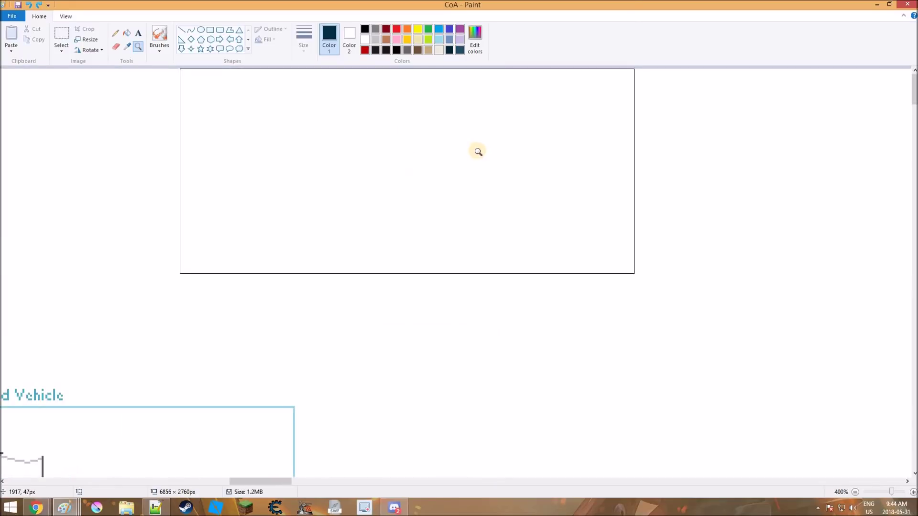
click(490, 168)
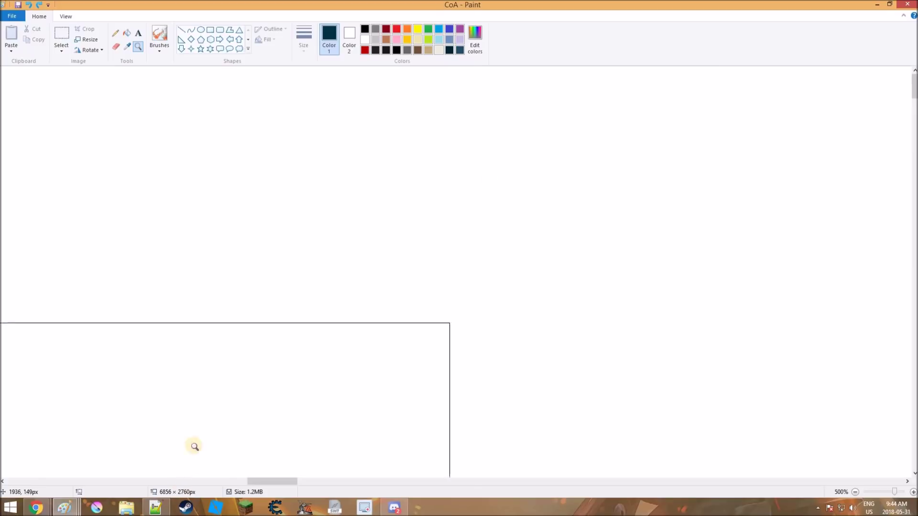
click(156, 507)
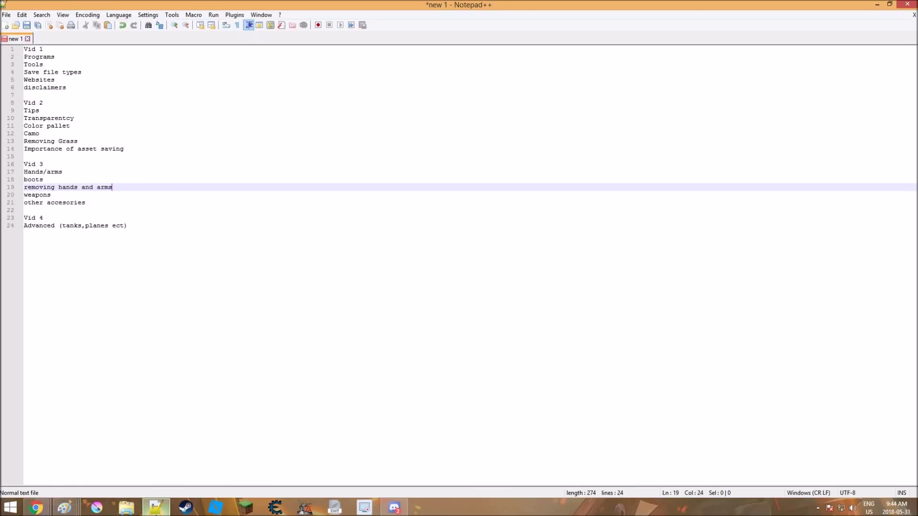
Step: Minimize the Notepad++ outline and go to Chrome's JuniorGeneral.org window
click(156, 513)
mouse_move(43, 512)
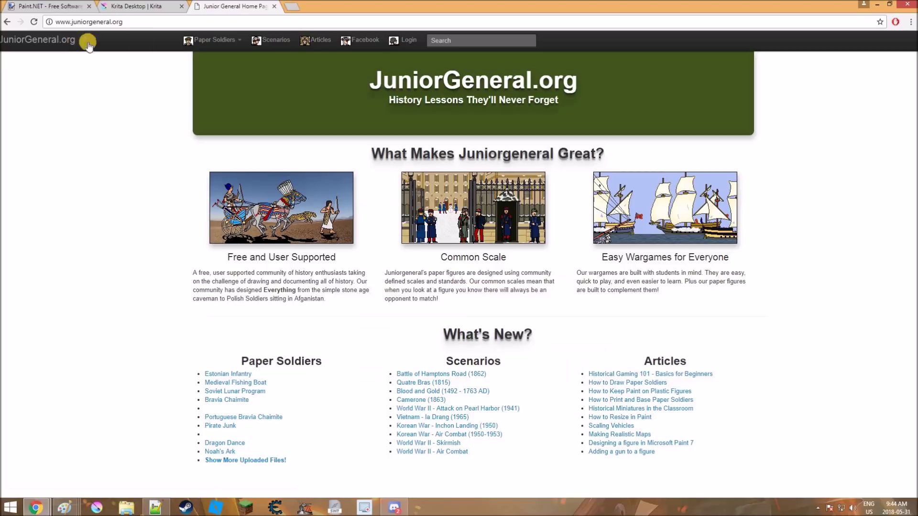
click(210, 51)
Step: Type 'pixel' in the address bar to load the pixelmarshal.boards.net forum home page
click(252, 23)
text(pixelmarshal.boards.net)
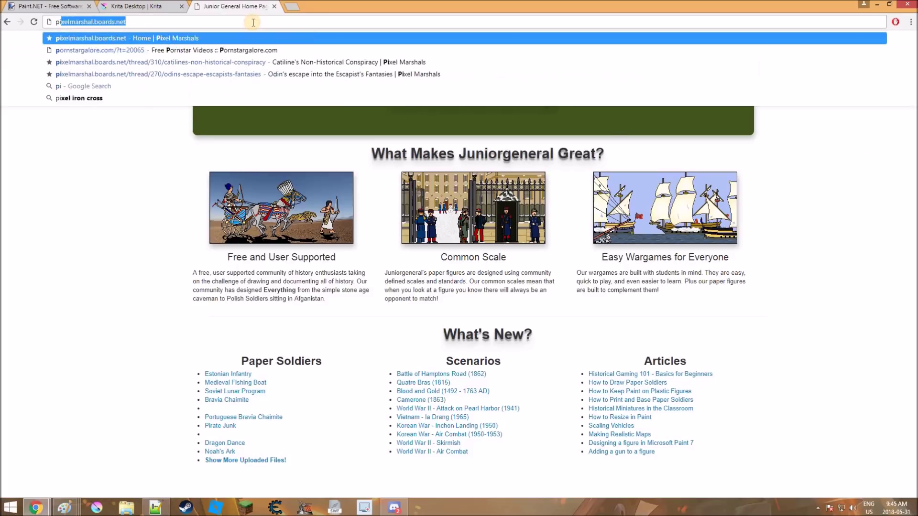
key(Down)
key(Up)
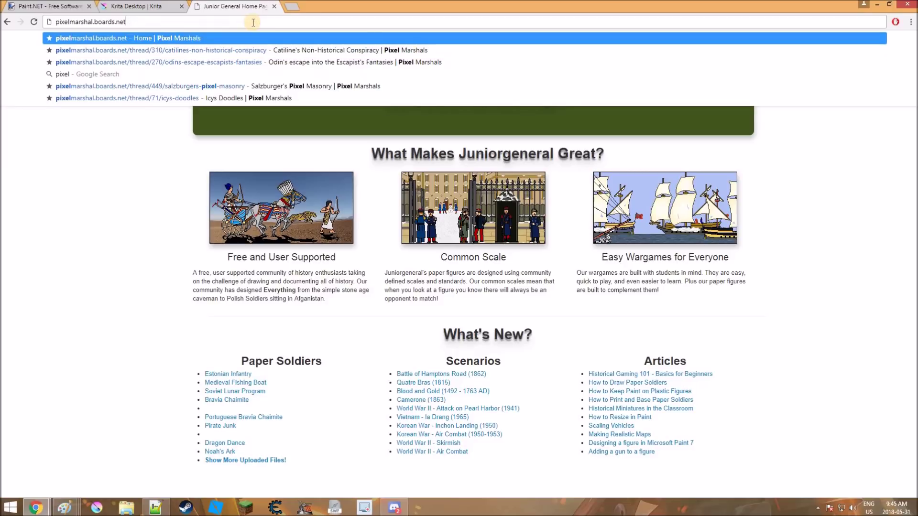
key(Return)
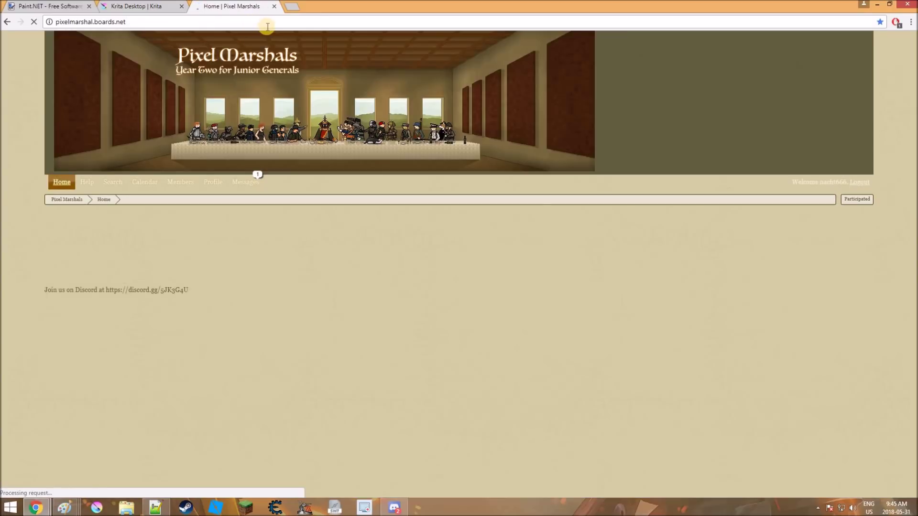
scroll(364, 93, down, 2)
scroll(364, 93, down, 4)
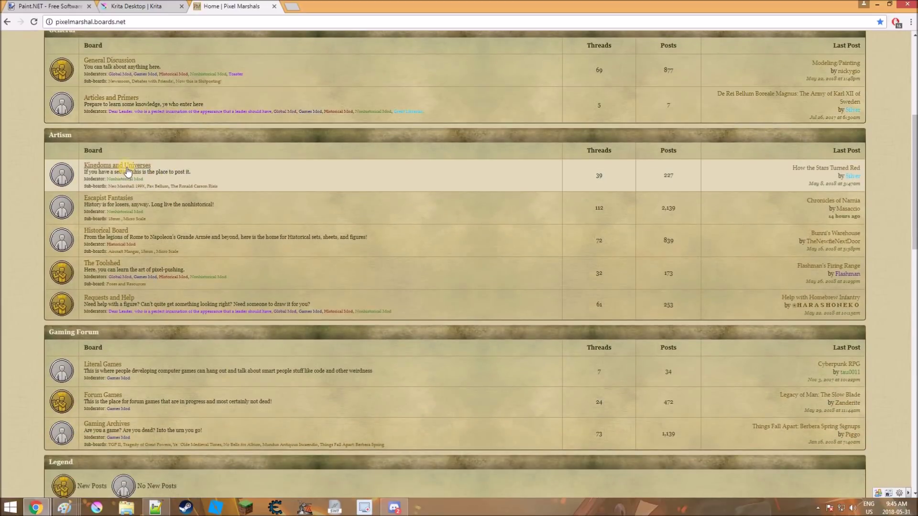
Step: Open and skim the Girls Und Panzer thread under Escapist Fantasies, then close its tab
click(115, 204)
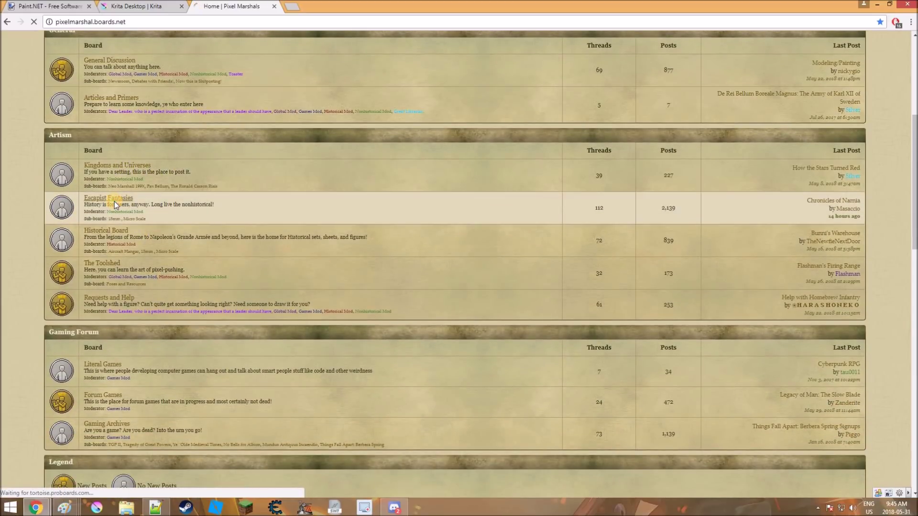
scroll(152, 288, down, 4)
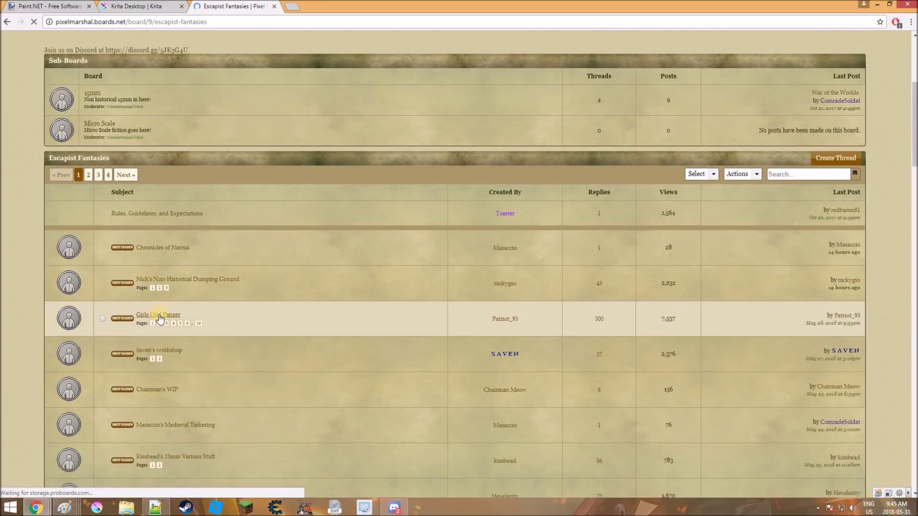
click(160, 315)
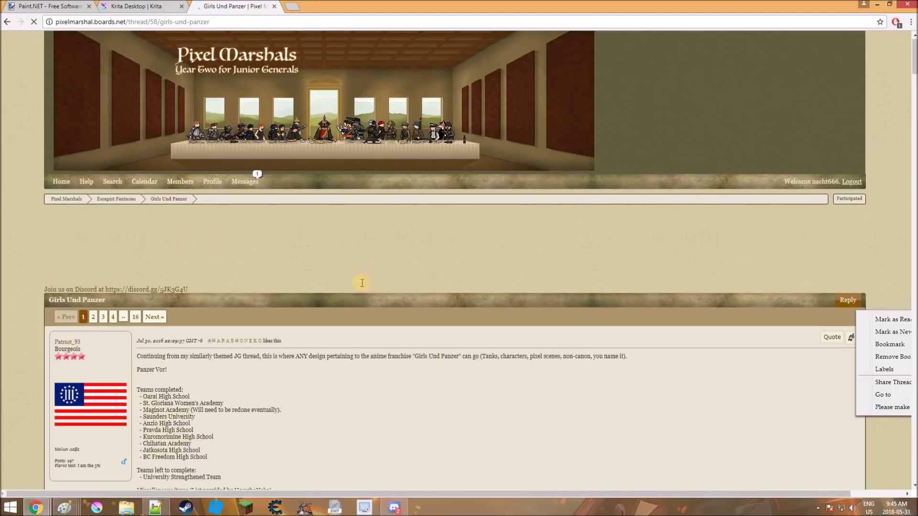
scroll(360, 283, down, 15)
scroll(504, 261, up, 10)
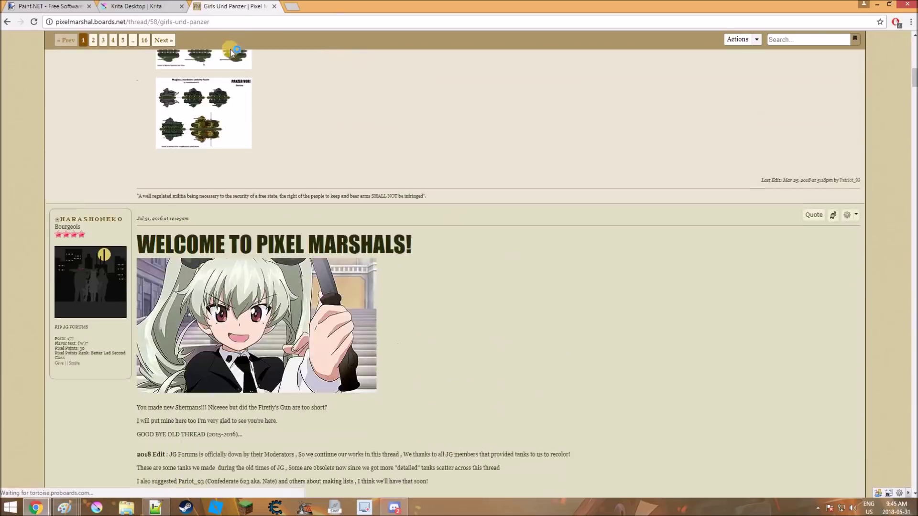
click(274, 6)
click(203, 7)
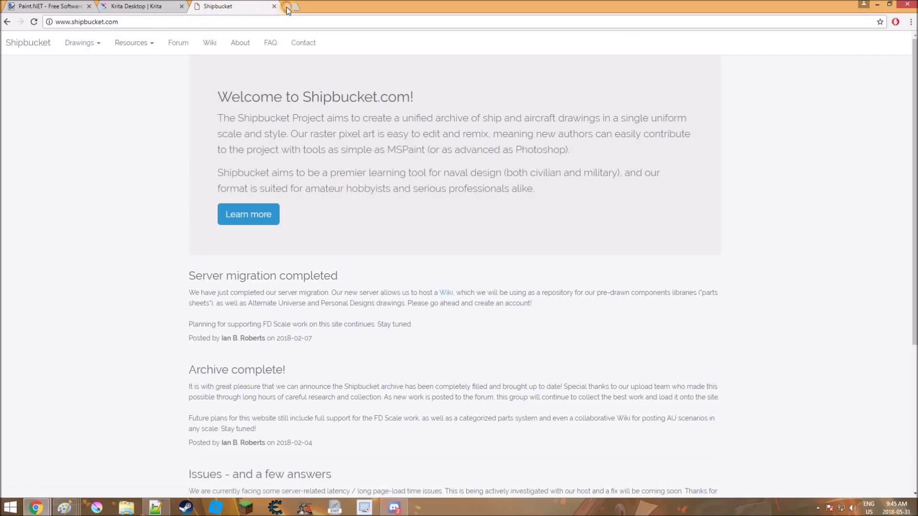
Step: Go to old.shipbucket and open Drawings > Real Designs in a background tab
click(287, 7)
text(old.shipbucket)
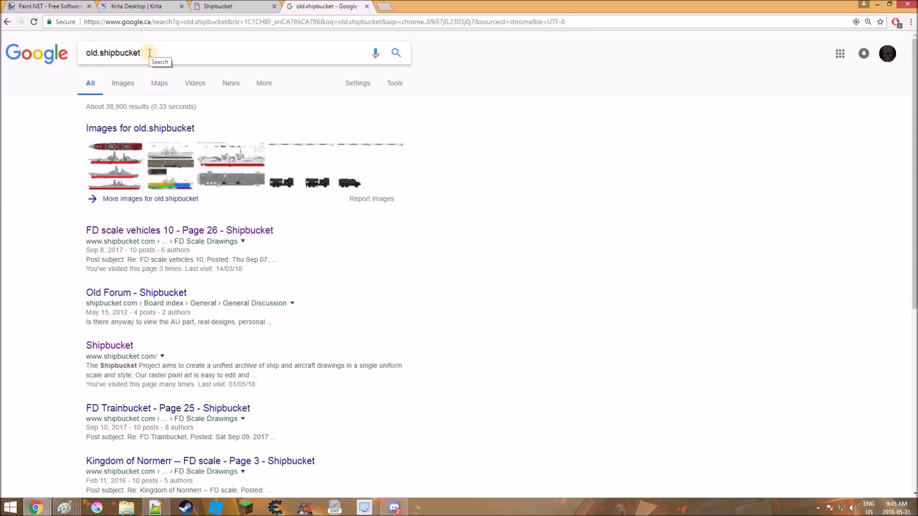
click(367, 7)
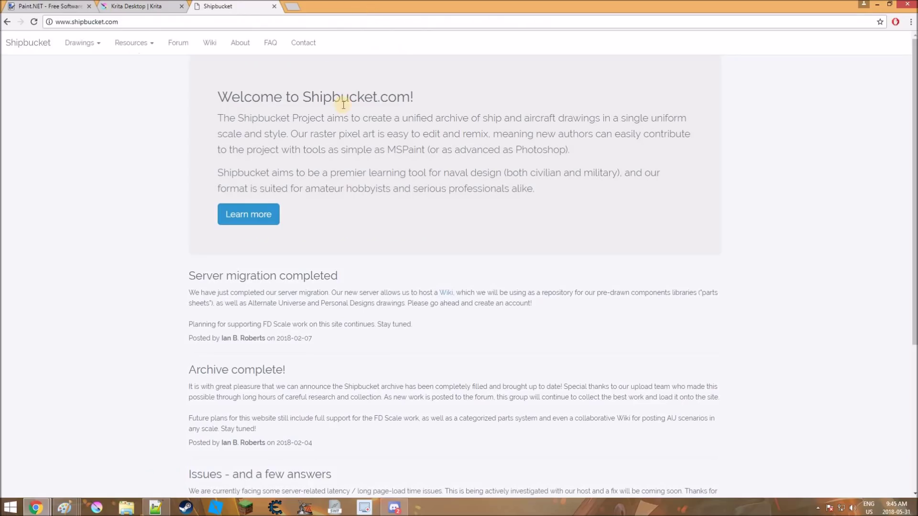
click(76, 43)
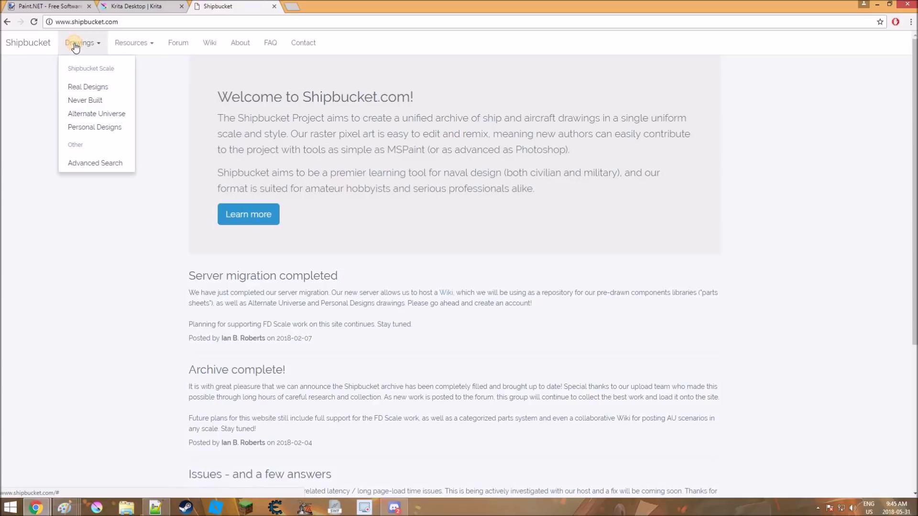
click(175, 93)
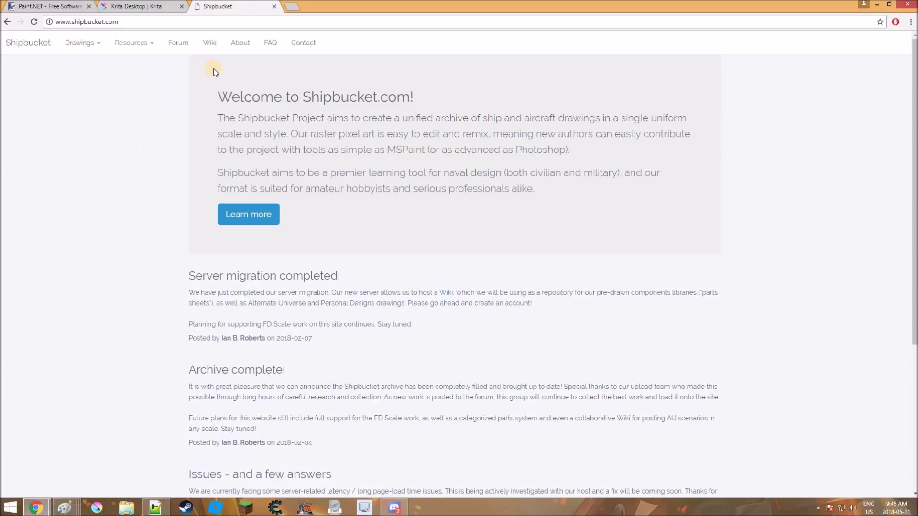
click(92, 49)
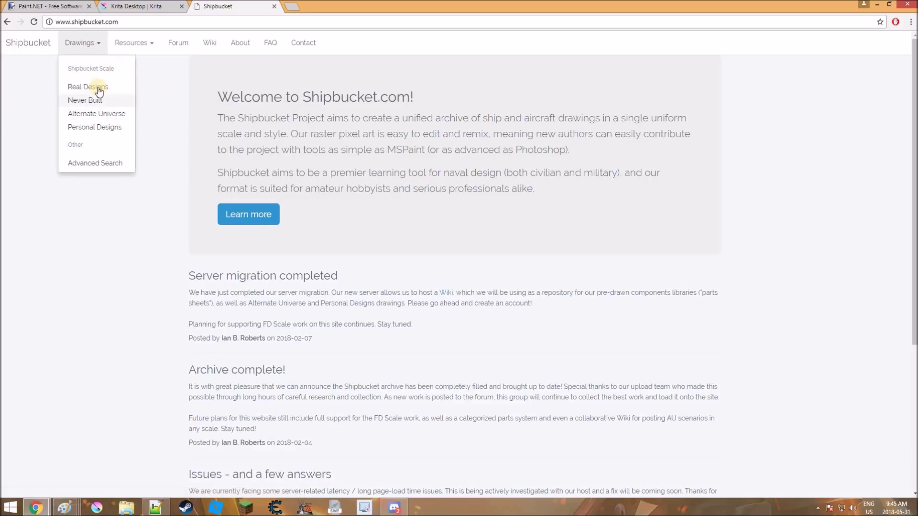
middle_click(98, 87)
Step: Open Never Built in a background tab and scroll through the Real Designs country list
middle_click(90, 101)
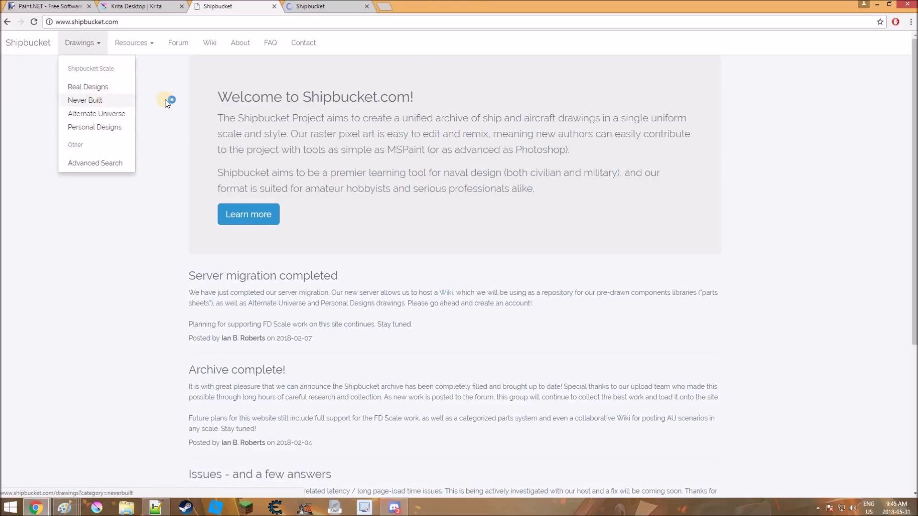
click(166, 99)
key(ctrl+Tab)
scroll(457, 169, down, 20)
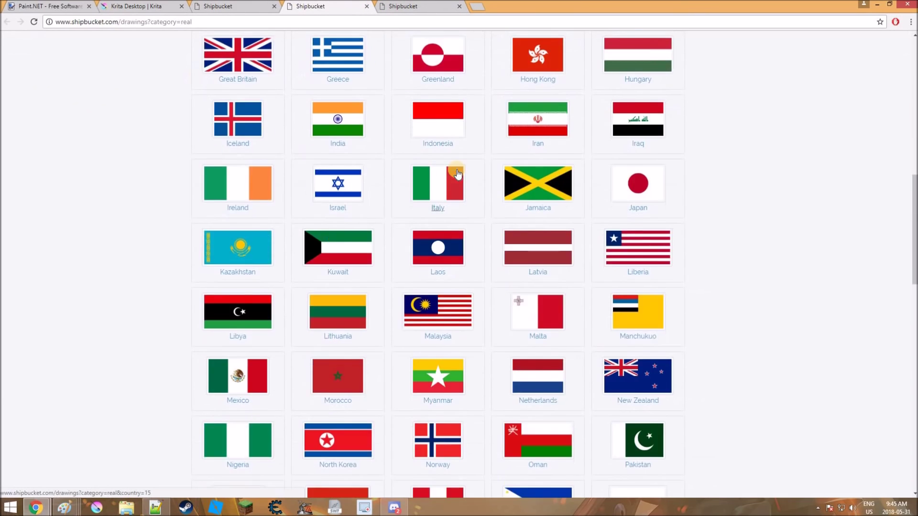
scroll(457, 169, up, 5)
scroll(457, 170, down, 5)
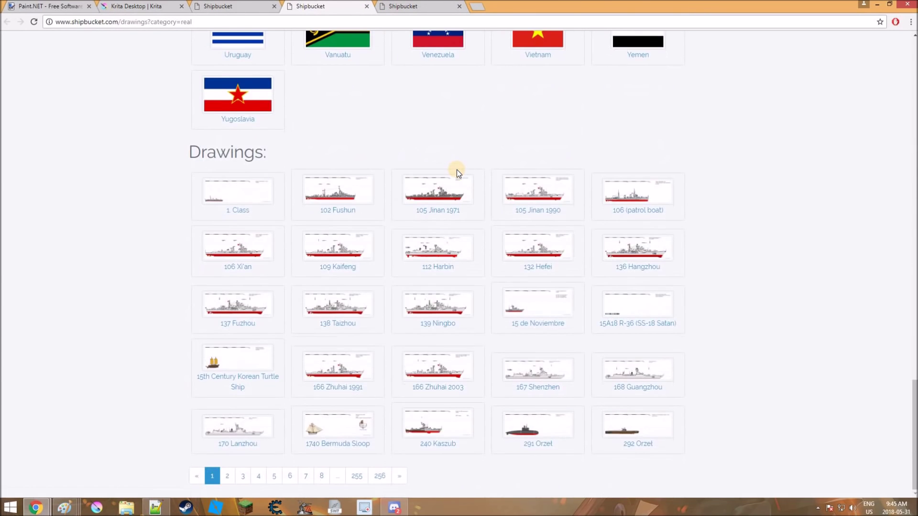
scroll(457, 170, up, 14)
scroll(457, 173, up, 15)
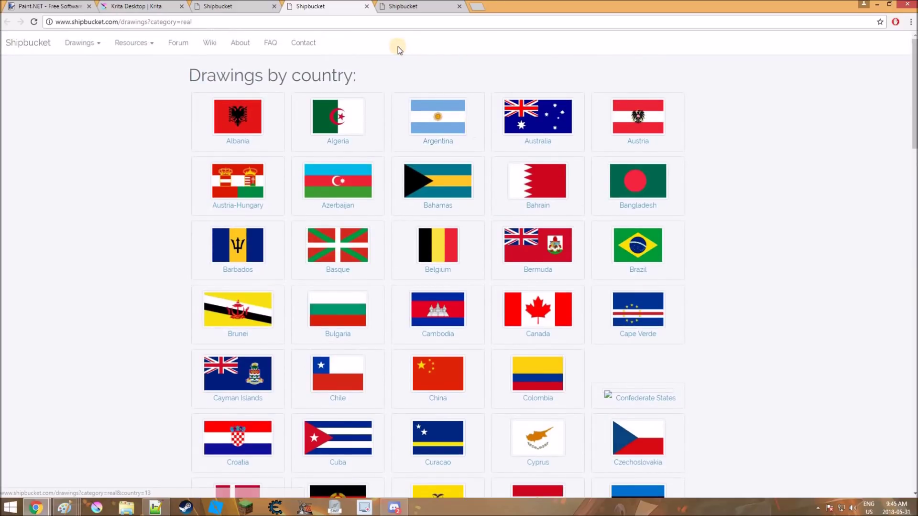
Step: Compare the Never Built and Real Designs tabs, then close both Shipbucket drawing tabs
click(392, 4)
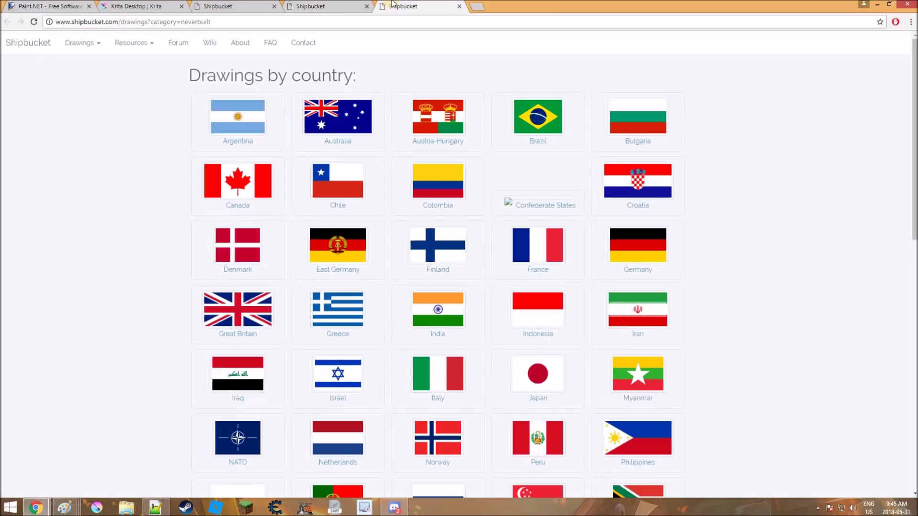
click(336, 5)
scroll(380, 83, down, 12)
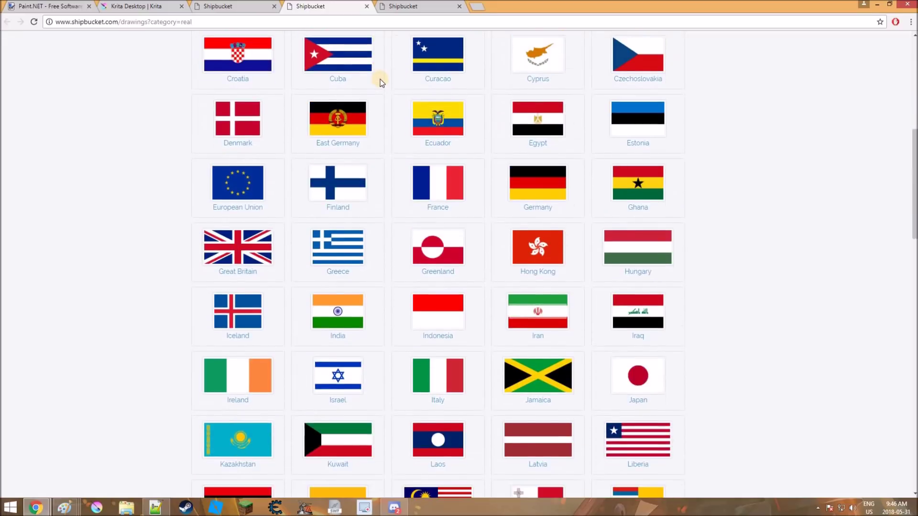
click(367, 7)
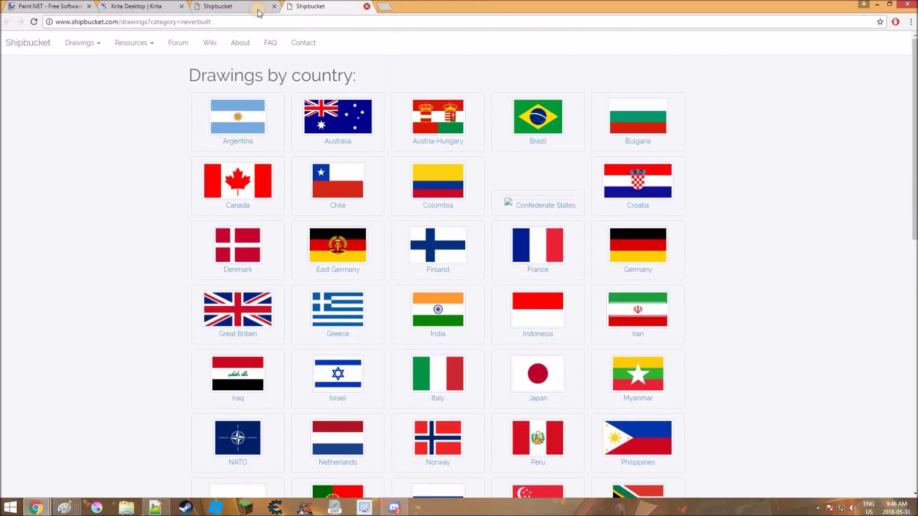
key(ctrl+w)
Step: In a new tab, type 'ju' to open the Junior-General DeviantArt group page and scroll it
key(ctrl+t)
text(ju)
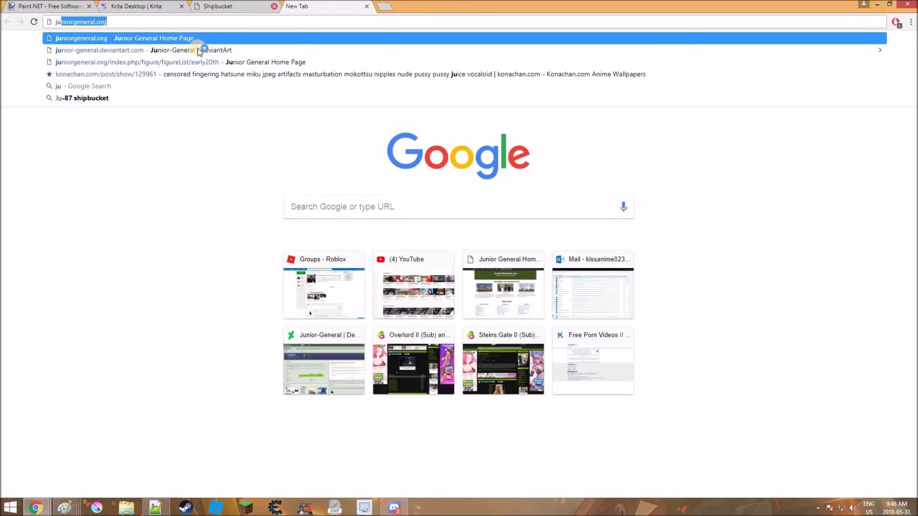
click(198, 50)
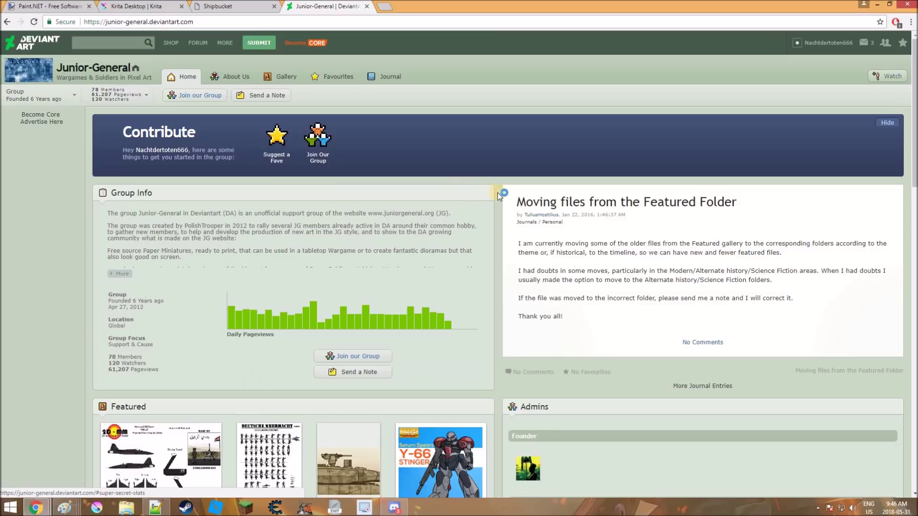
scroll(499, 196, down, 12)
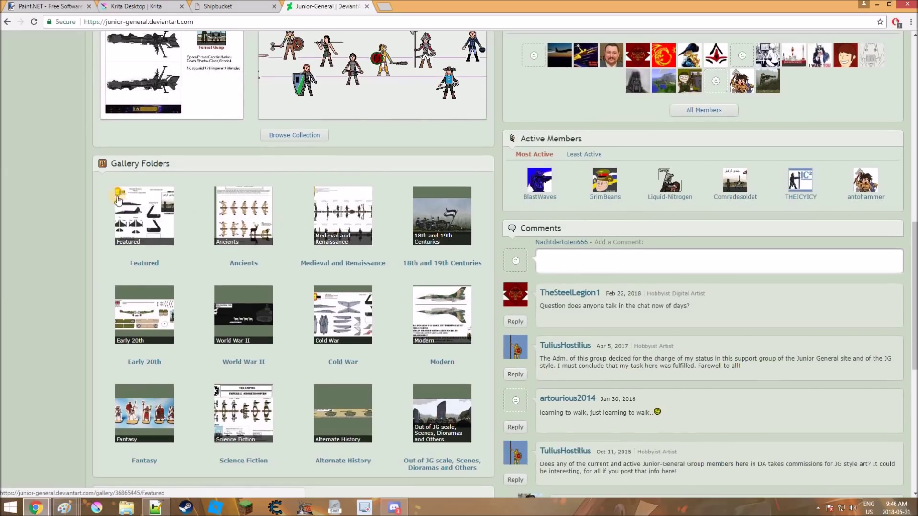
scroll(64, 189, up, 7)
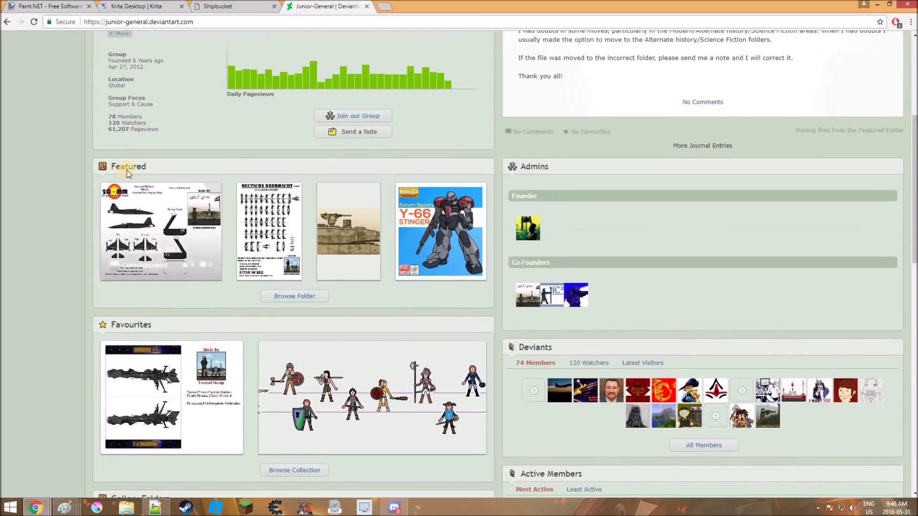
scroll(34, 168, up, 3)
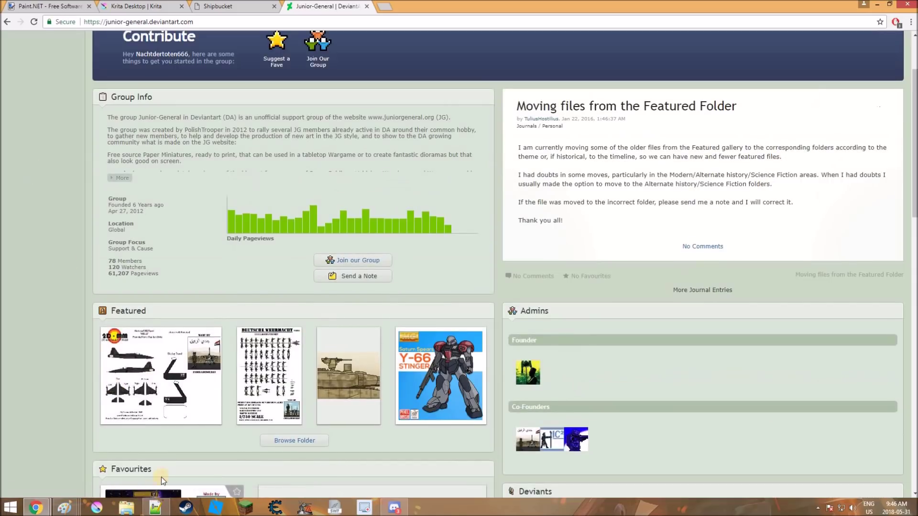
scroll(25, 197, up, 2)
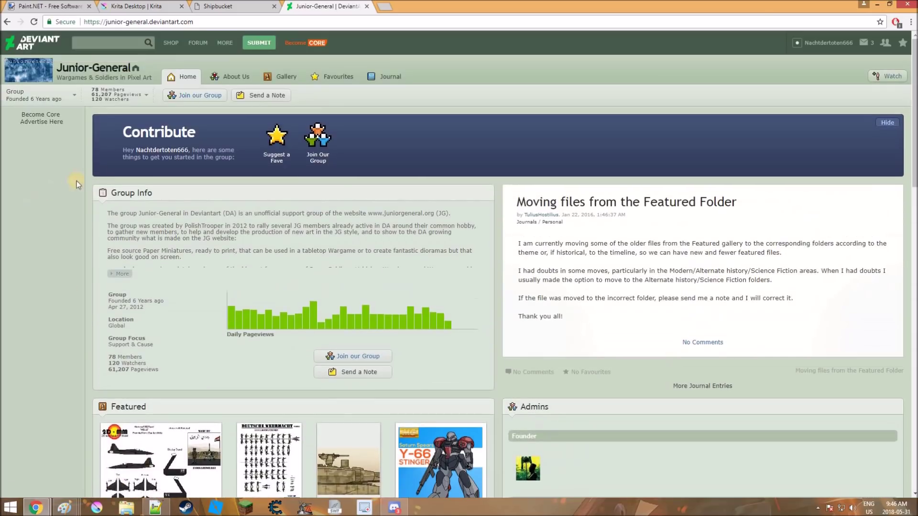
Step: Close the Shipbucket and Junior-General tabs and bring the CoA sprite sheet to the front
click(284, 6)
click(275, 6)
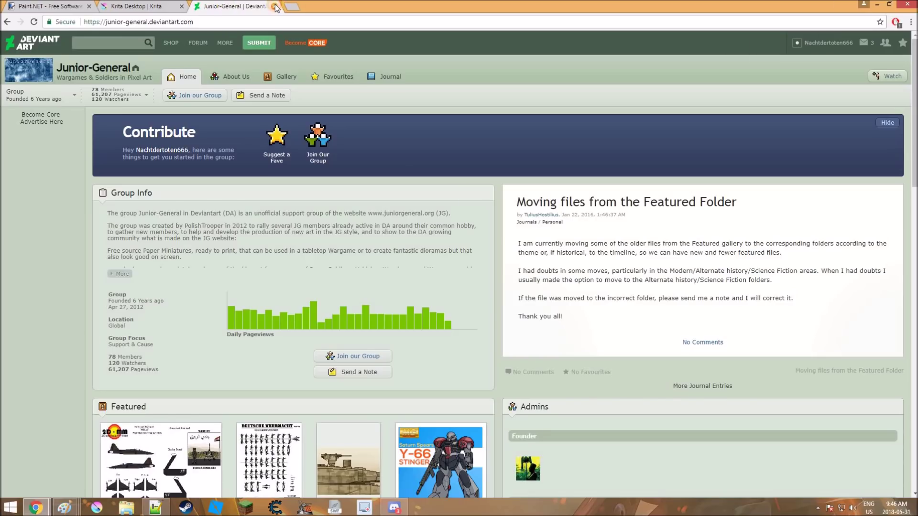
click(275, 7)
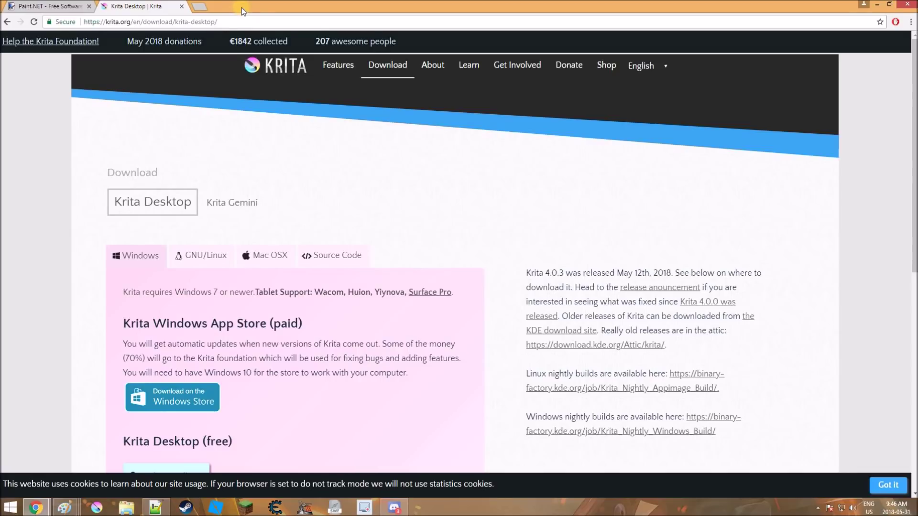
click(157, 507)
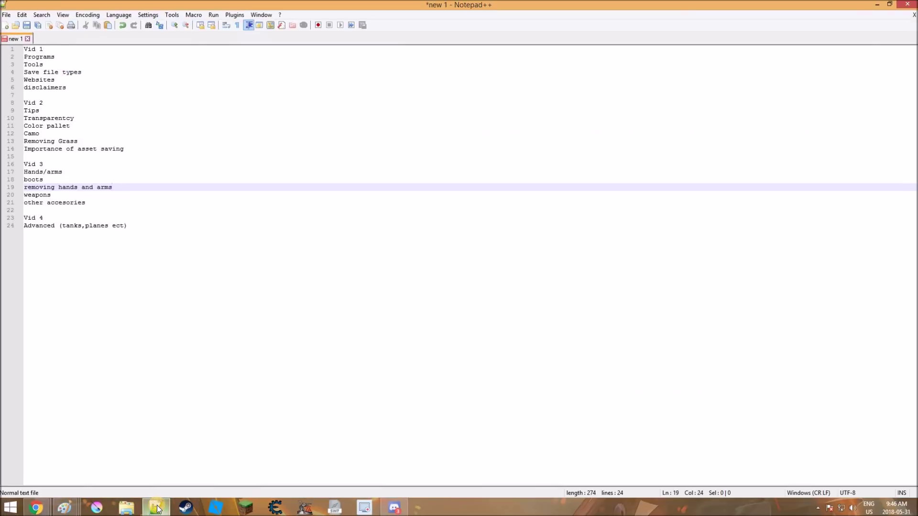
click(156, 507)
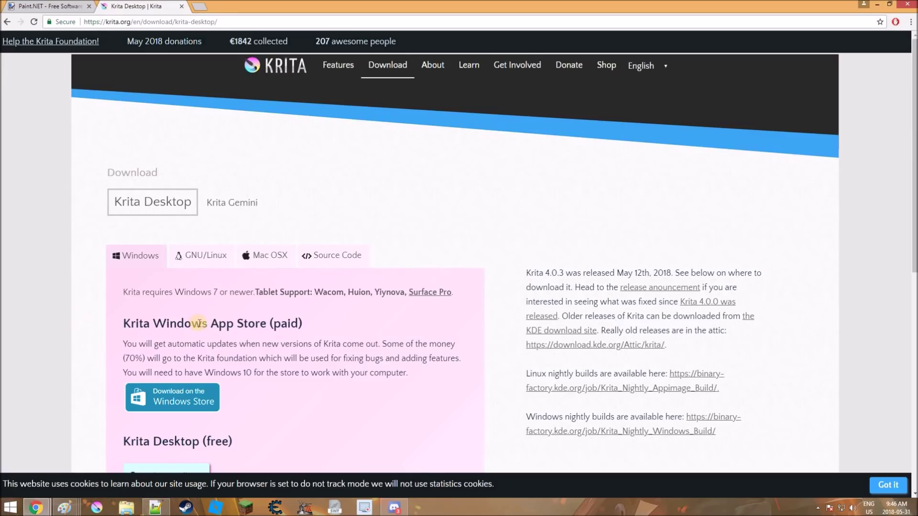
click(65, 508)
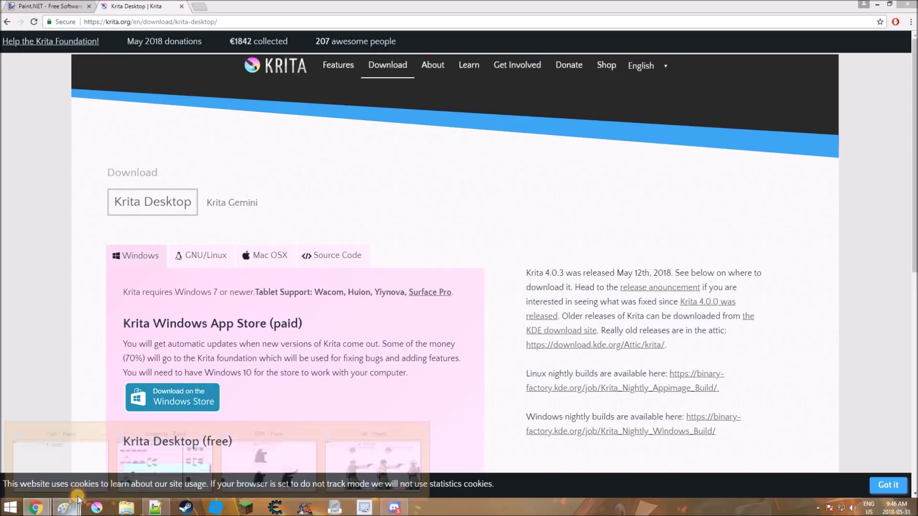
click(101, 456)
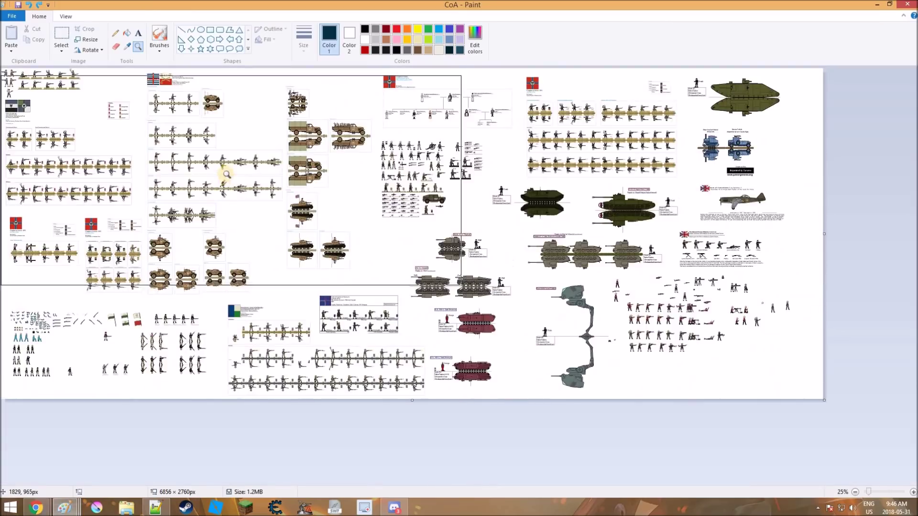
Step: Zoom the top-left soldier sprites to 400%, then back out to the entire sheet
click(226, 174)
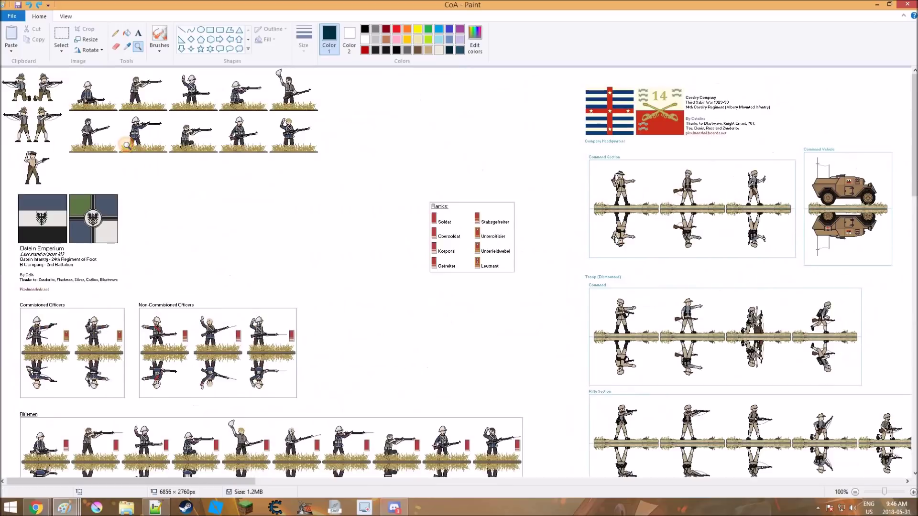
click(126, 146)
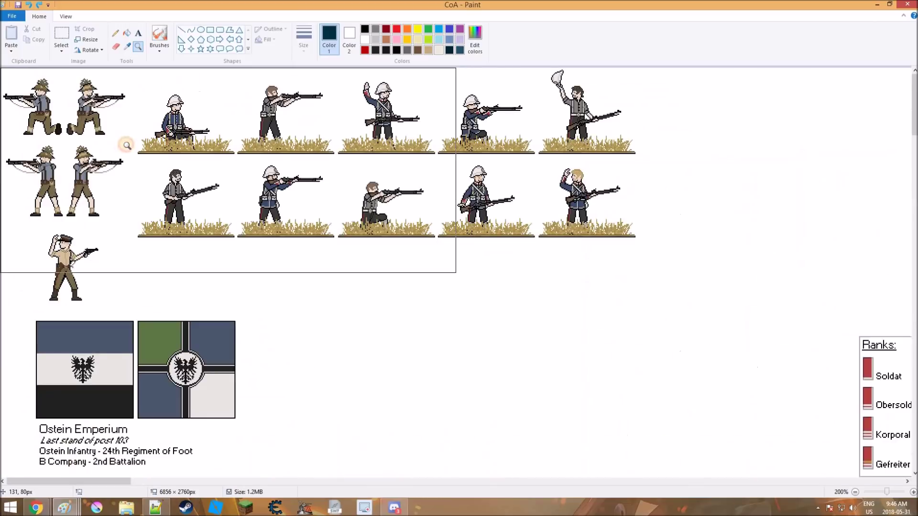
click(127, 146)
click(126, 145)
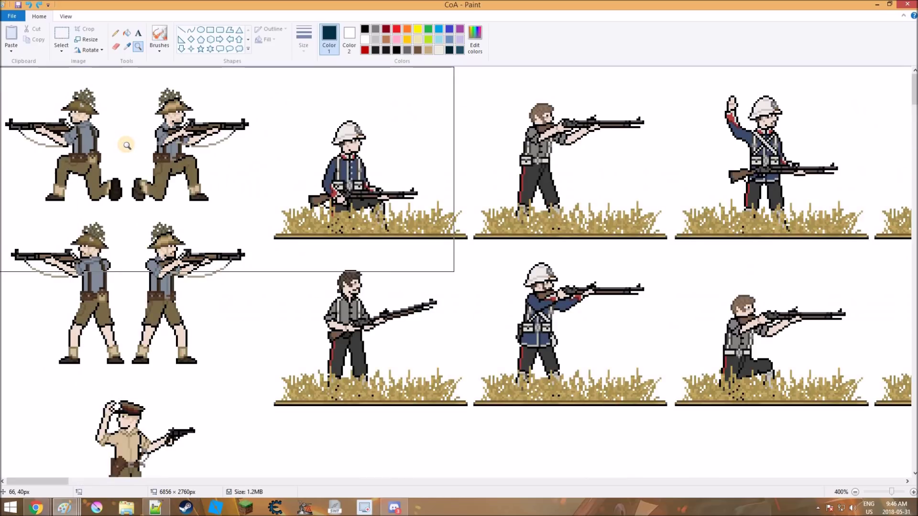
right_click(127, 145)
right_click(127, 146)
right_click(127, 145)
right_click(126, 146)
right_click(126, 145)
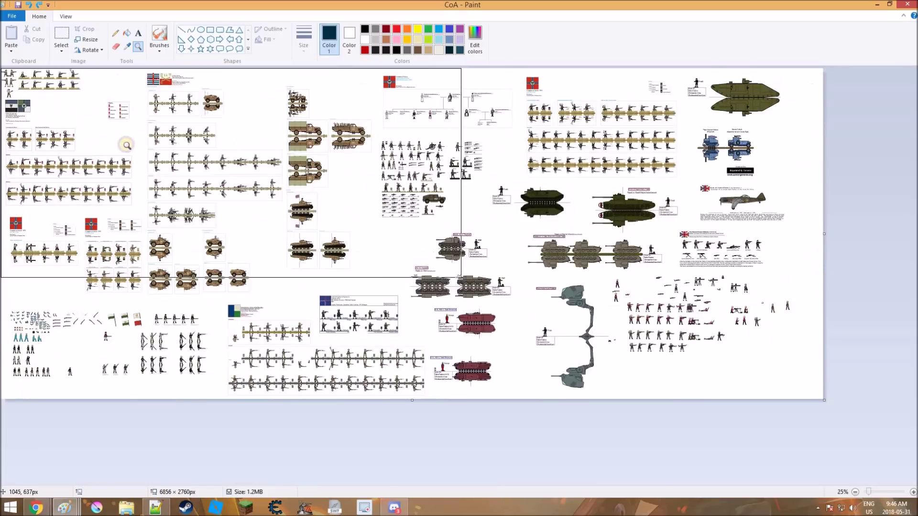
Step: Zoom in on the top-left soldier sheets and the cavalry company sheet, then out again
click(114, 188)
click(71, 218)
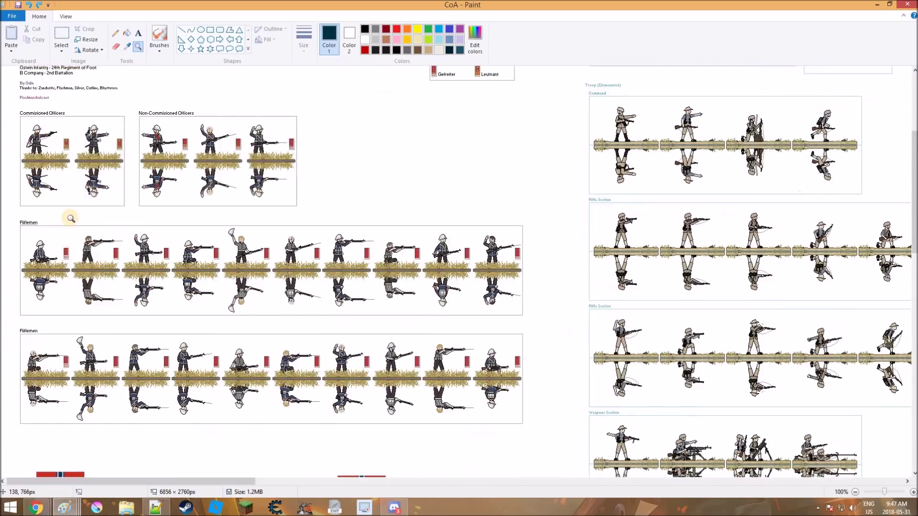
scroll(71, 218, up, 5)
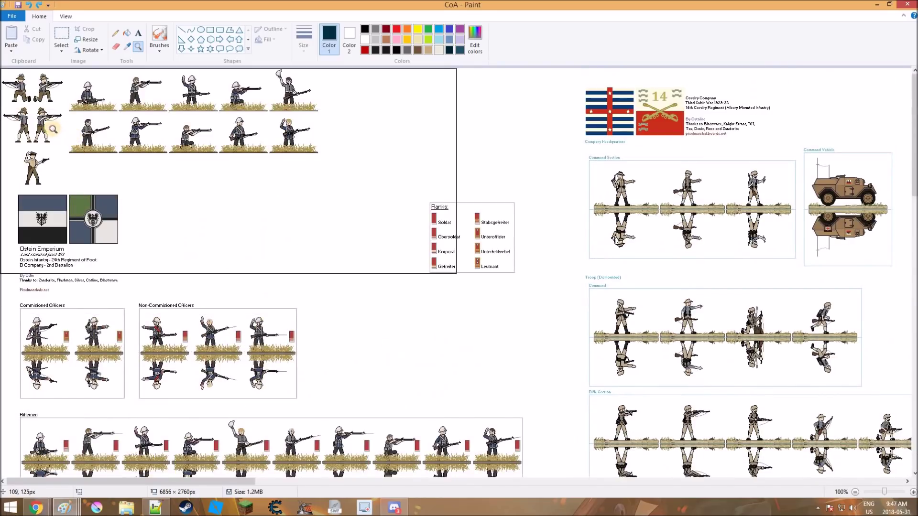
click(53, 129)
right_click(52, 129)
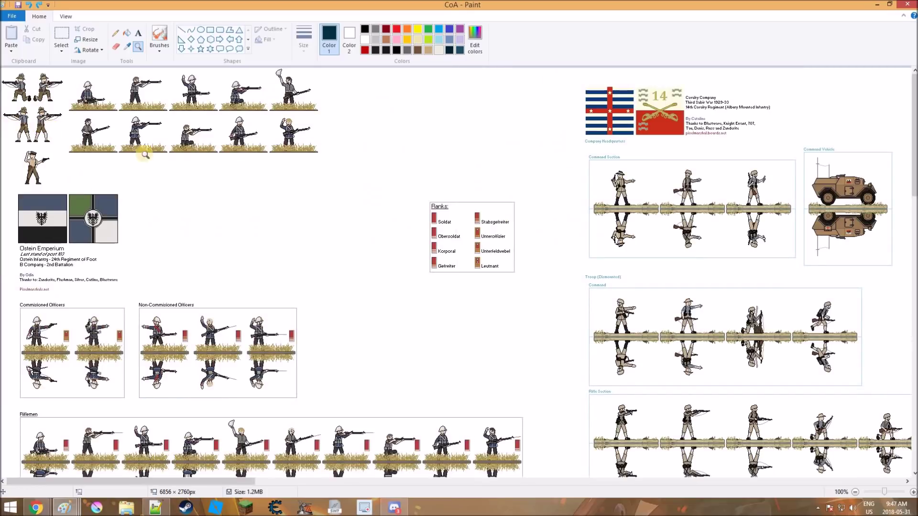
right_click(259, 198)
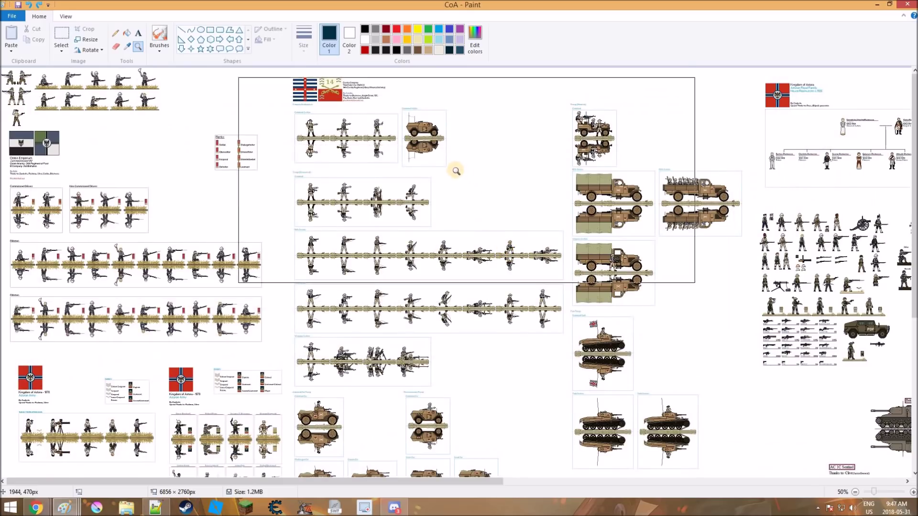
click(435, 167)
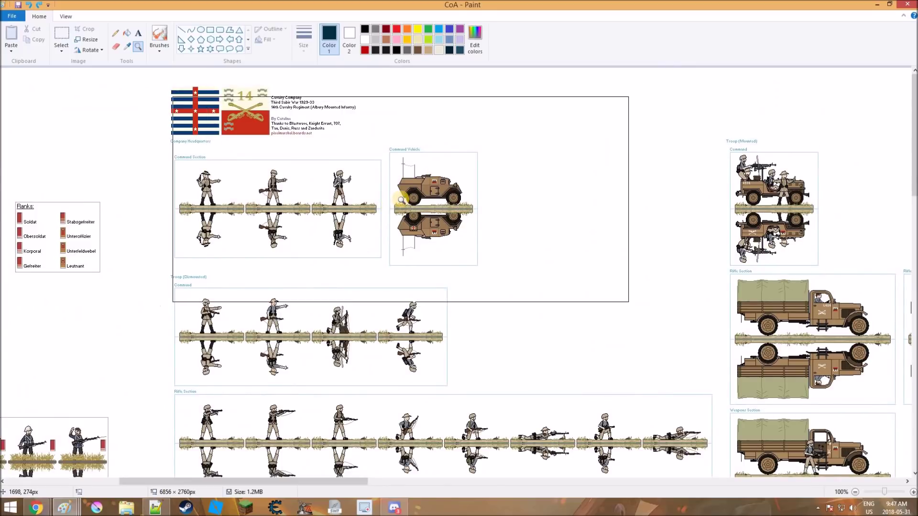
right_click(447, 158)
right_click(446, 158)
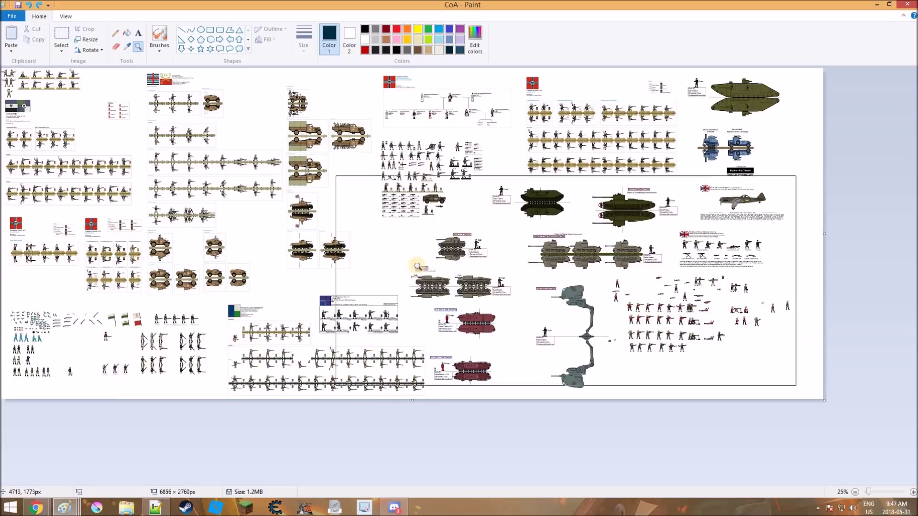
Step: Inspect the soldier rows near the walker and the Astora rows at 50%, then select Pencil
click(672, 348)
click(504, 314)
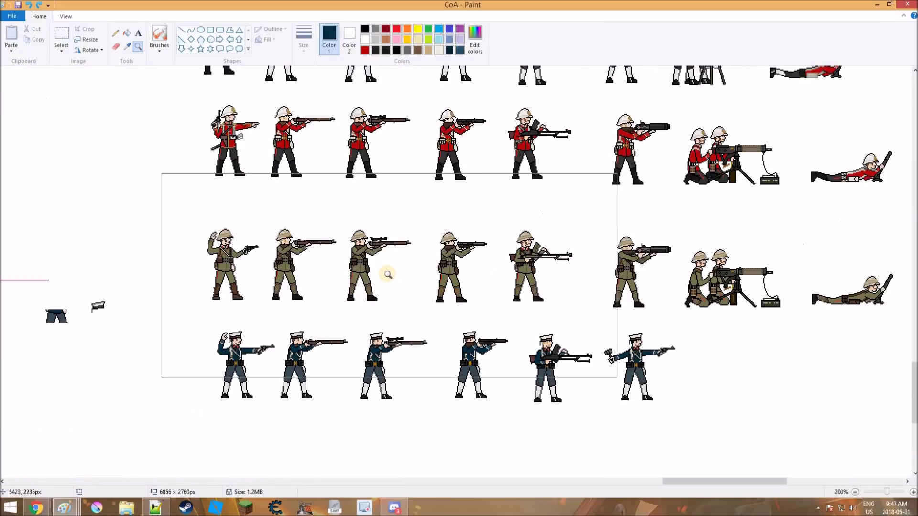
scroll(385, 266, up, 3)
scroll(400, 252, up, 4)
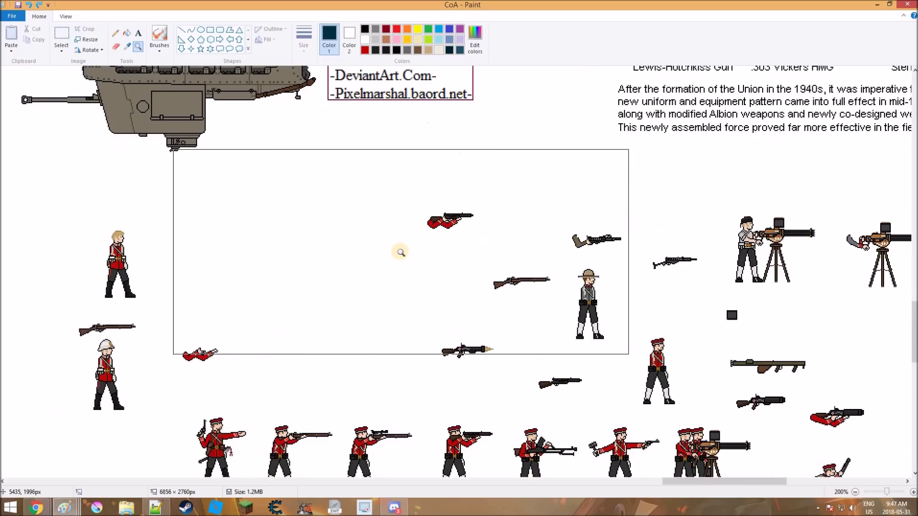
scroll(399, 250, down, 4)
right_click(407, 196)
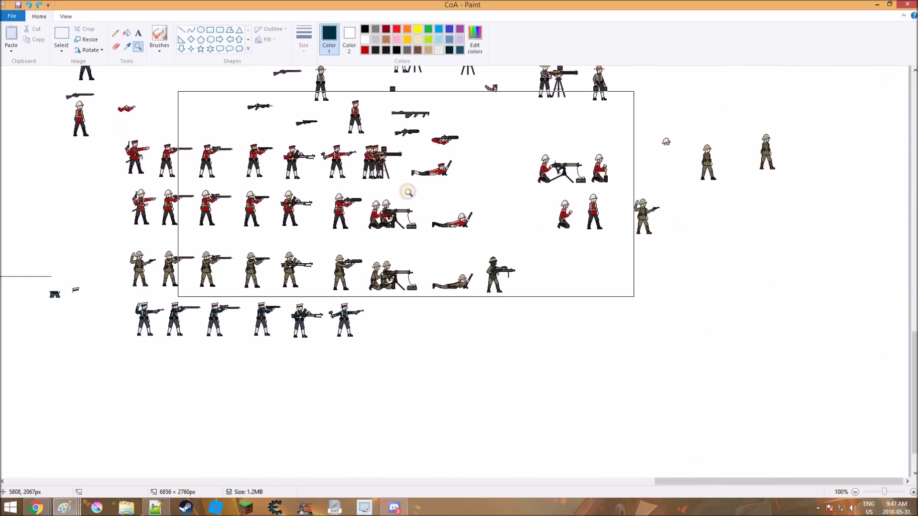
right_click(366, 178)
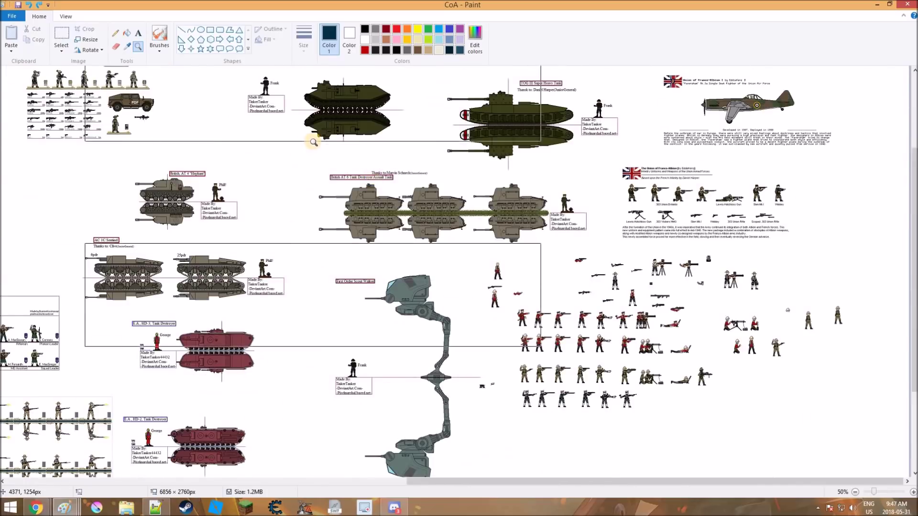
scroll(313, 137, up, 5)
click(319, 140)
right_click(318, 139)
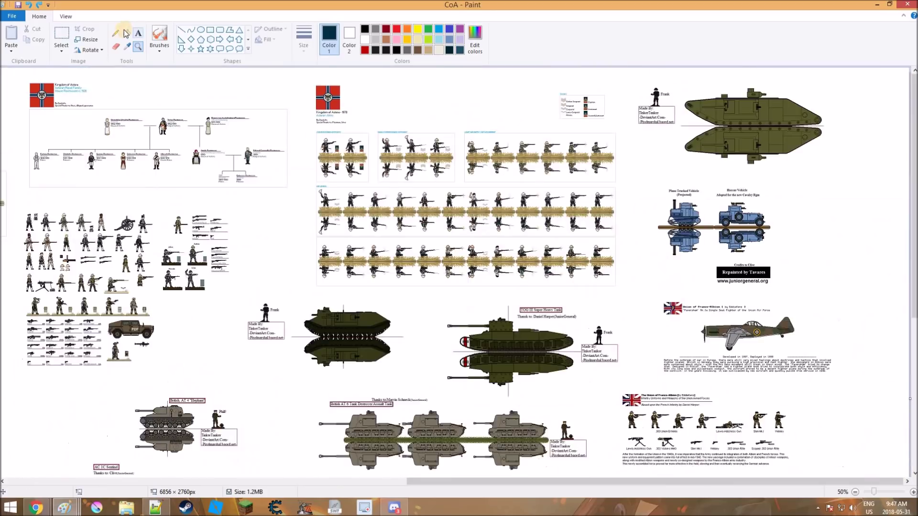
click(117, 34)
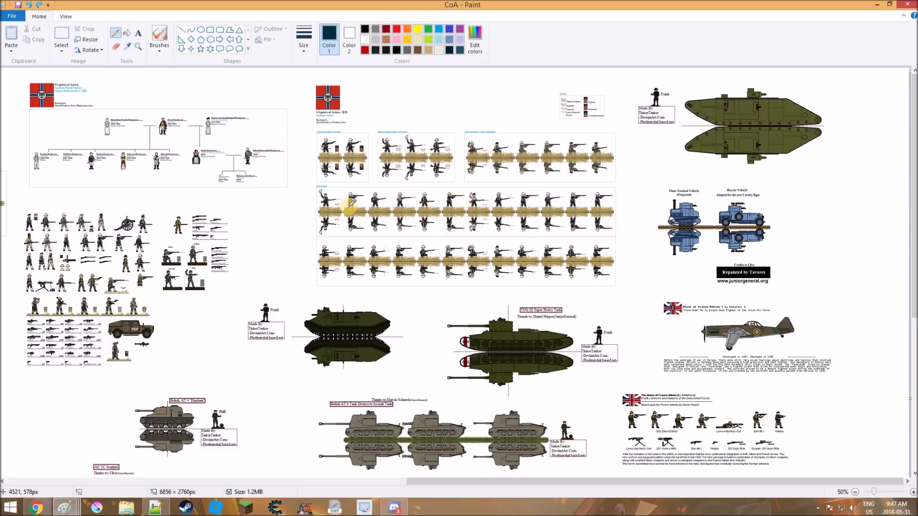